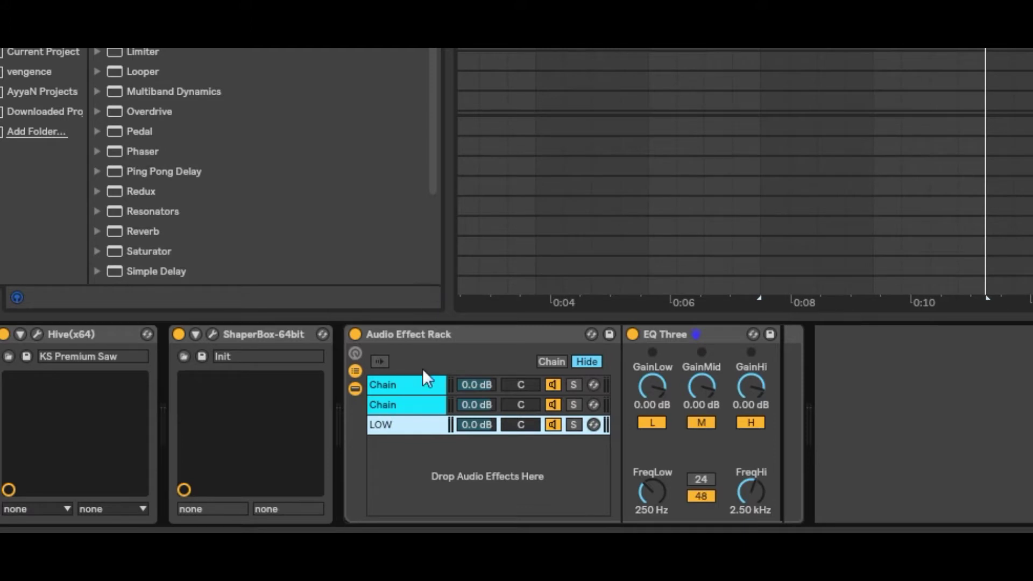
# Step: Rename the middle chain of the Audio Effect Rack to Mid and the uppermost chain to Hi
pyautogui.rightClick(380, 411)
pyautogui.click(424, 257)
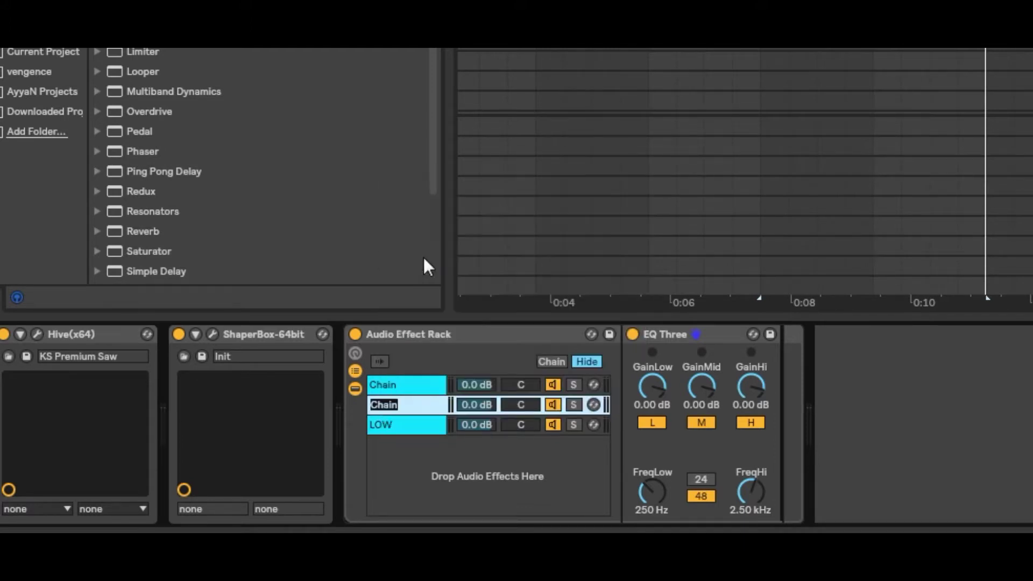
pyautogui.write('Mid')
pyautogui.press('Return')
pyautogui.rightClick(404, 380)
pyautogui.click(457, 233)
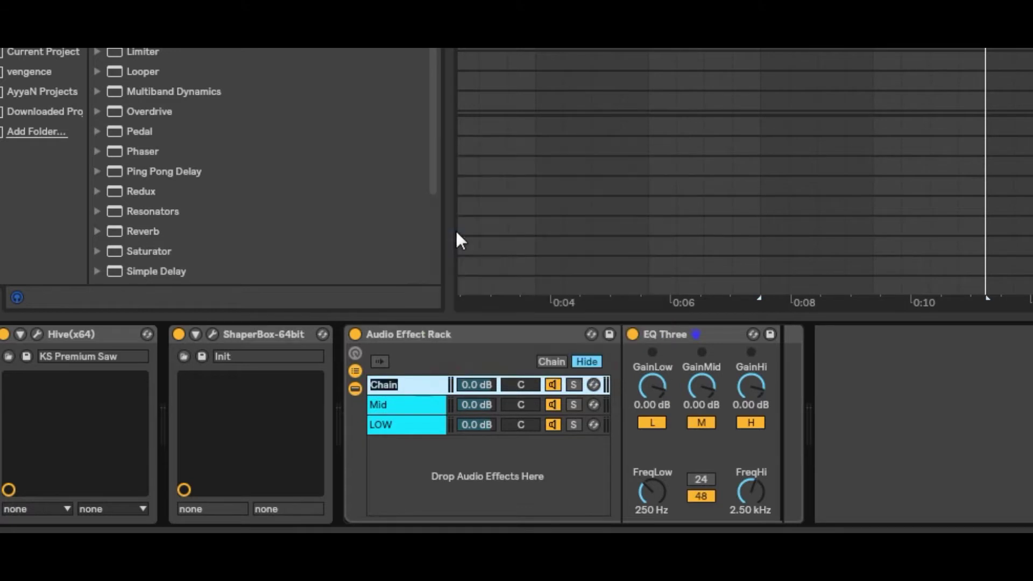
pyautogui.write('Hi')
# Step: Set each chain's EQ Three to pass only its own band: low for LOW, mid for Mid, high for Hi
pyautogui.click(449, 419)
pyautogui.click(691, 422)
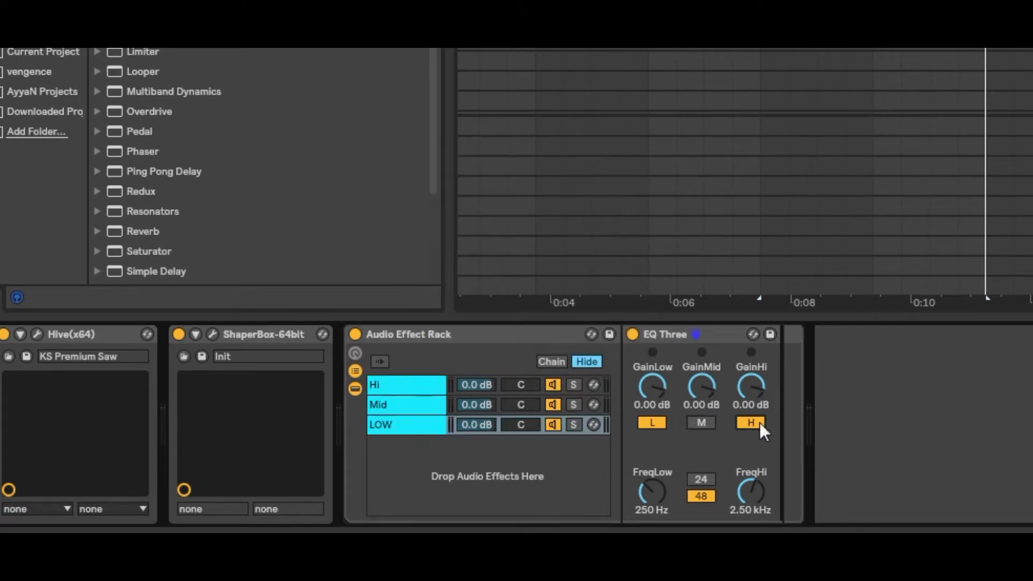
pyautogui.click(405, 410)
pyautogui.click(652, 422)
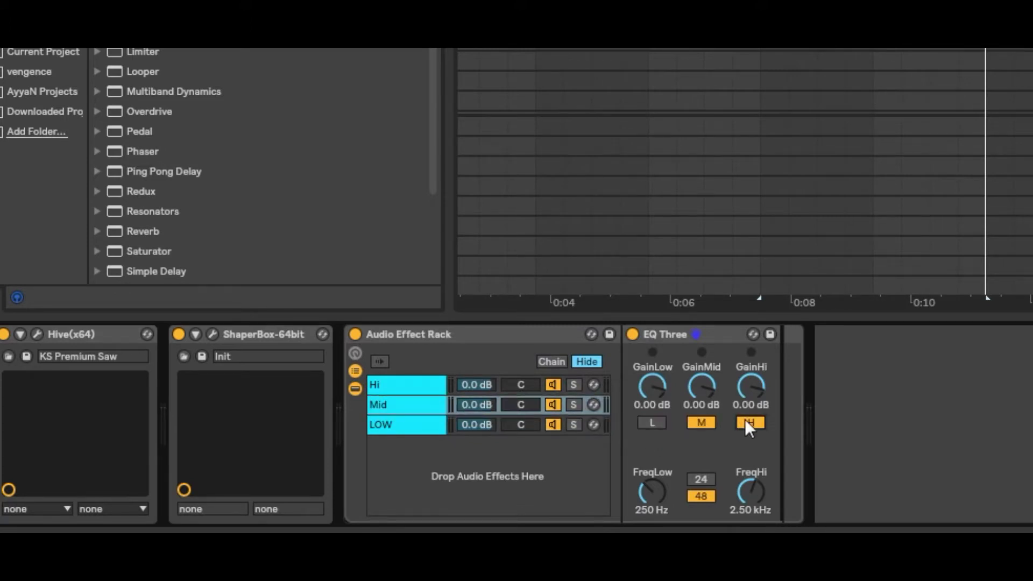
pyautogui.click(751, 422)
pyautogui.click(380, 384)
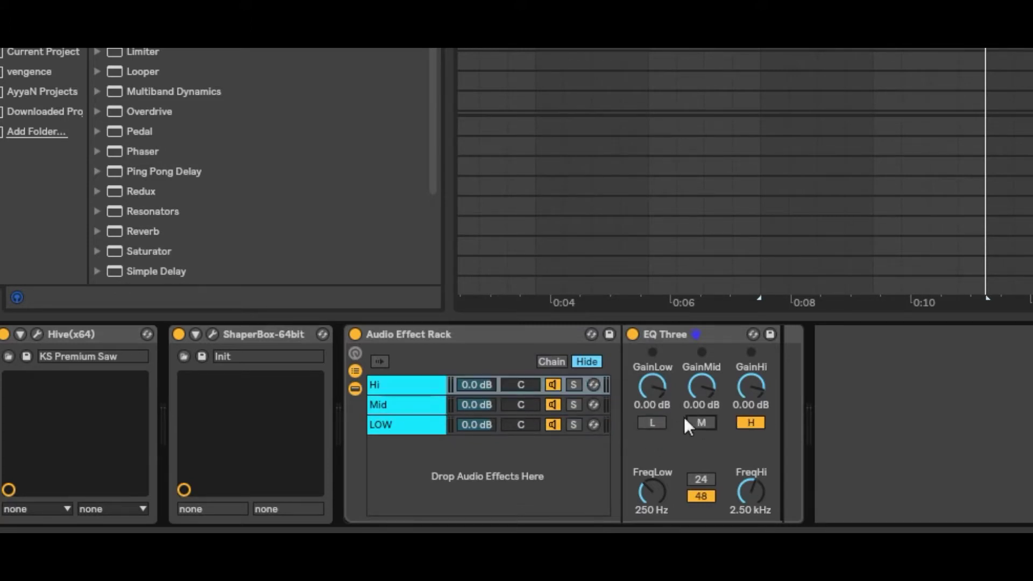
# Step: Play the loop and solo the LOW, Mid and Hi chains in turn to check each band, ending on LOW
pyautogui.click(573, 425)
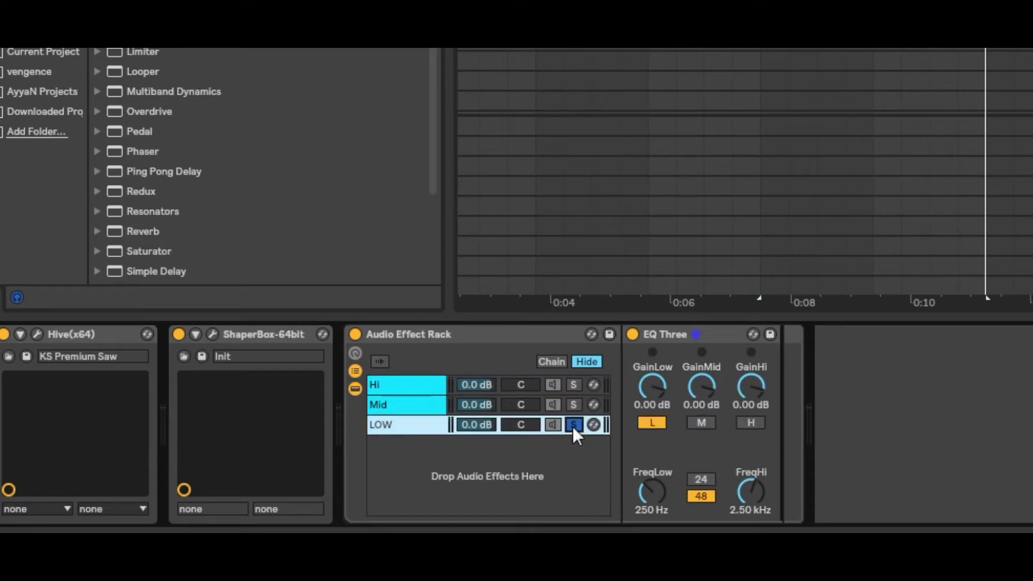
pyautogui.press('space')
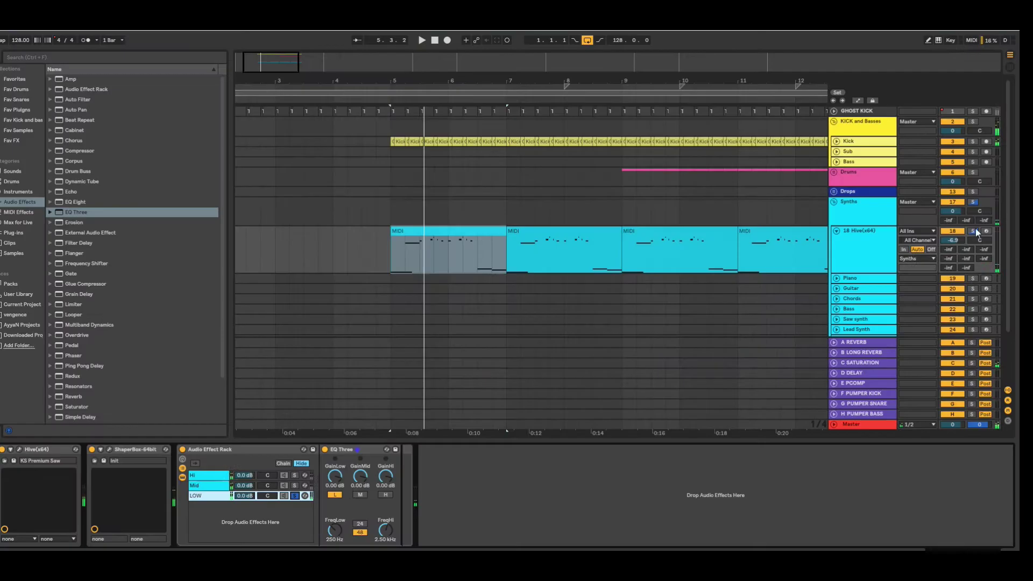
pyautogui.click(295, 496)
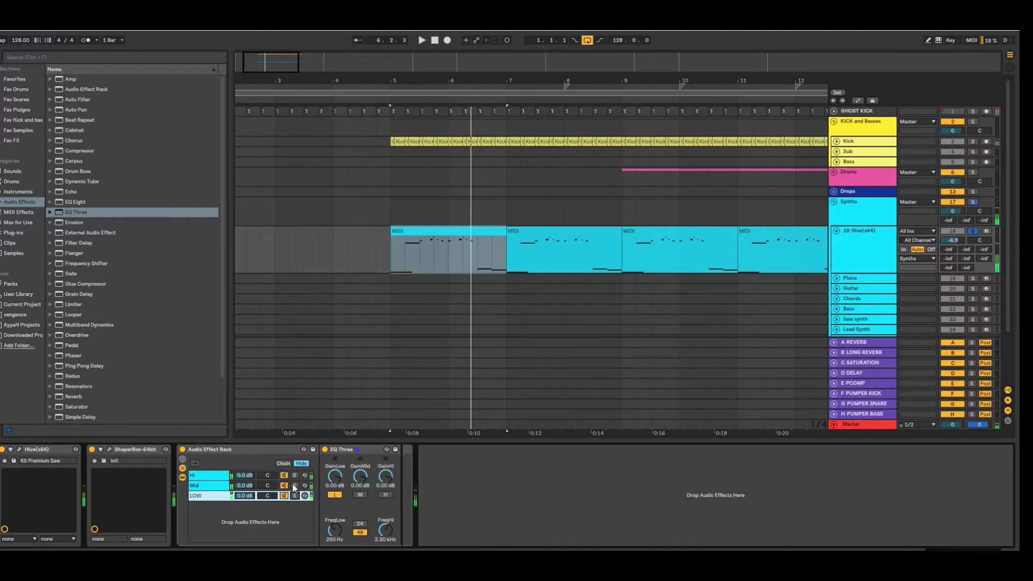
pyautogui.click(293, 485)
pyautogui.press('space')
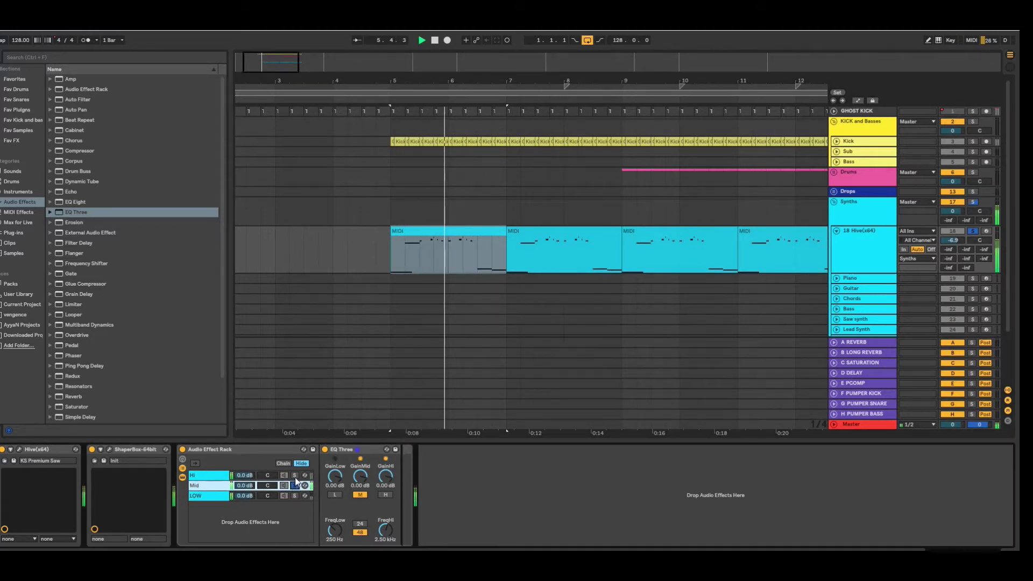
pyautogui.click(294, 475)
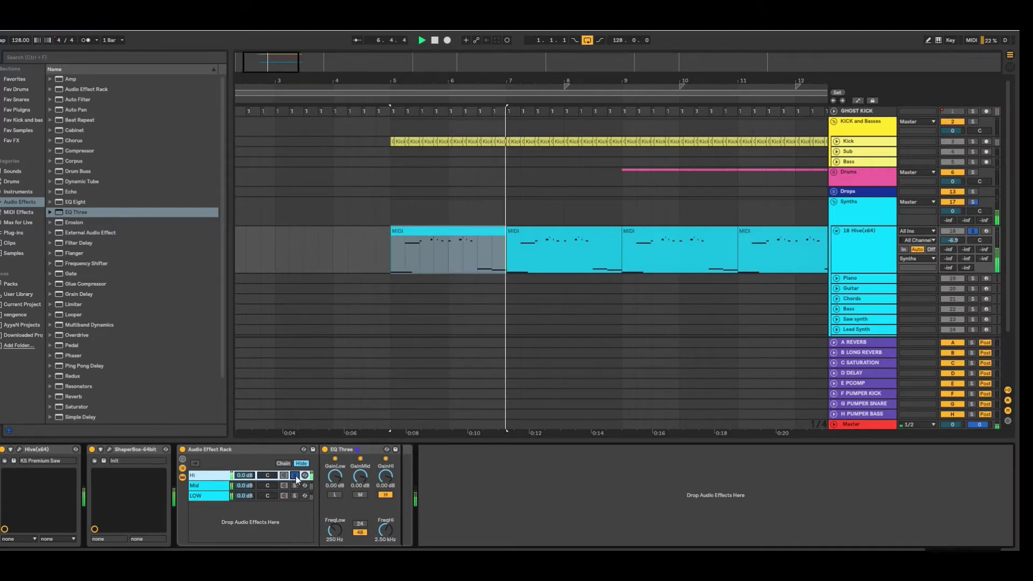
pyautogui.click(294, 496)
pyautogui.press('space')
pyautogui.press('space')
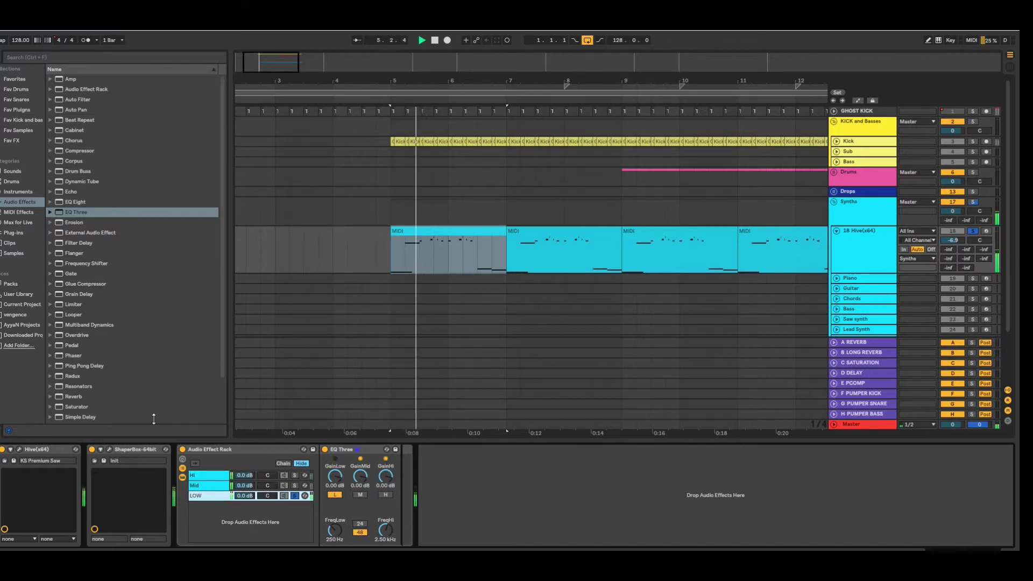
# Step: Add an EQ Eight after the EQ Three in the LOW chain and play the loop through it
pyautogui.moveTo(78, 203); pyautogui.dragTo(82, 207)
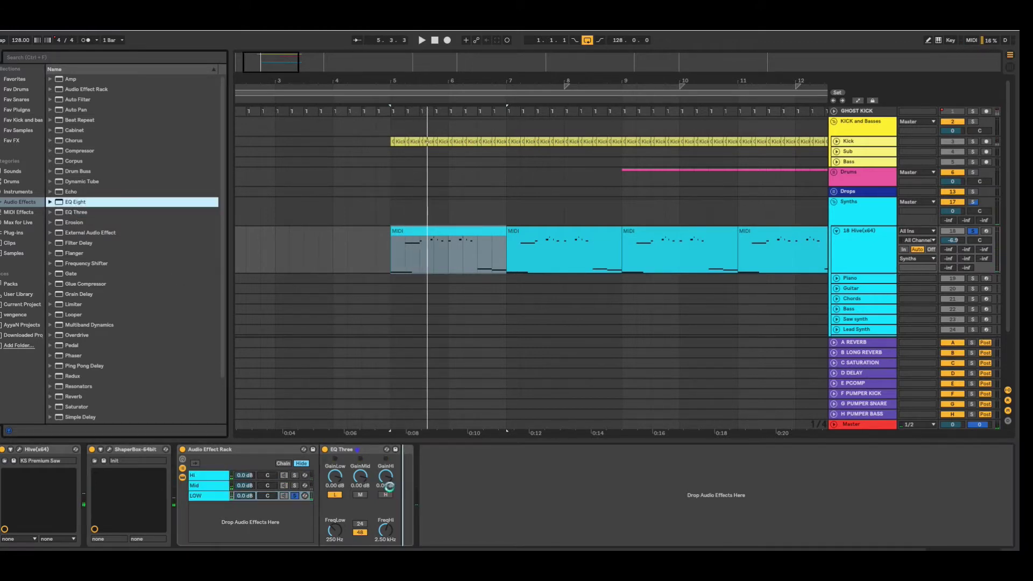
pyautogui.moveTo(389, 486); pyautogui.dragTo(419, 495)
pyautogui.press('space')
pyautogui.press('space')
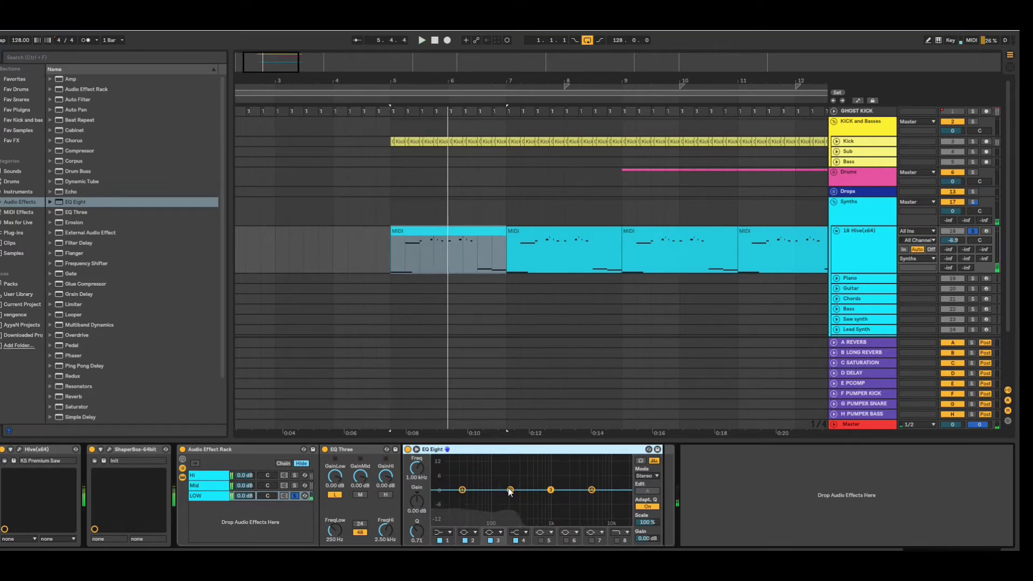
# Step: Switch band 1 of the LOW chain's EQ Eight to a low-cut filter and set its frequency to 130 Hz
pyautogui.click(443, 533)
pyautogui.click(444, 525)
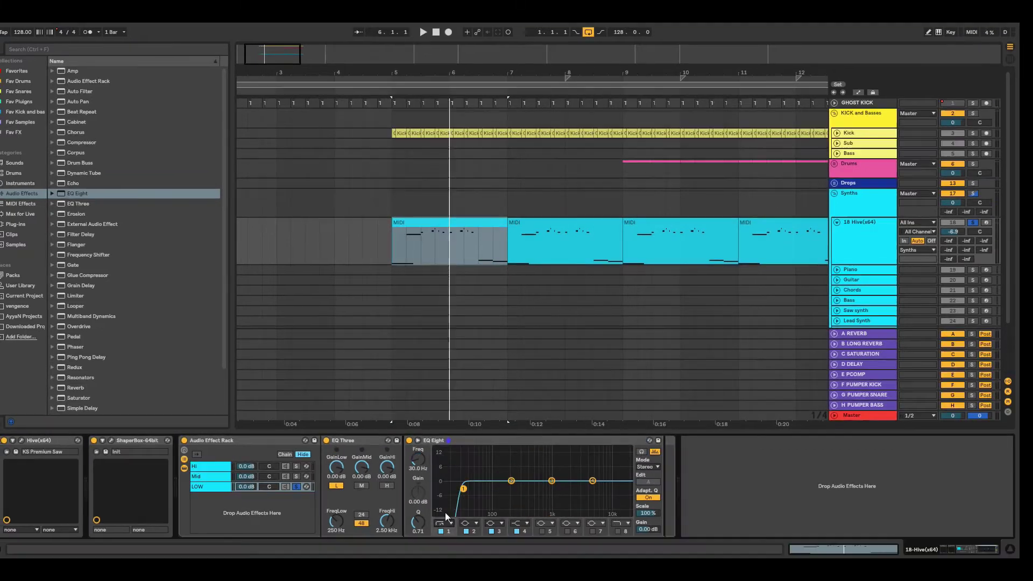
pyautogui.click(446, 517)
pyautogui.click(444, 466)
pyautogui.press('space')
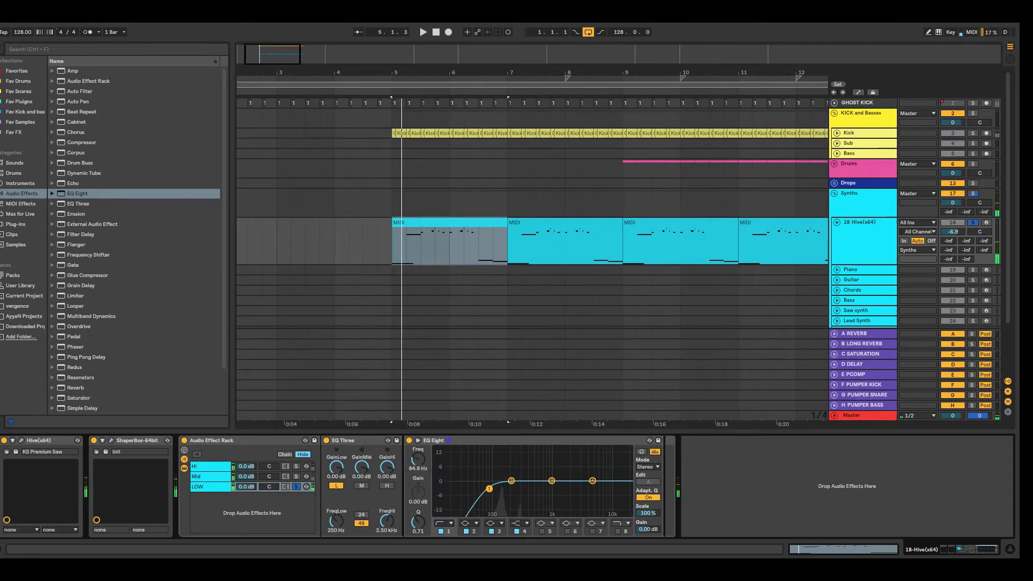
pyautogui.moveTo(489, 489)
pyautogui.mouseDown()
pyautogui.moveTo(509, 489)
pyautogui.moveTo(500, 488)
pyautogui.mouseUp()
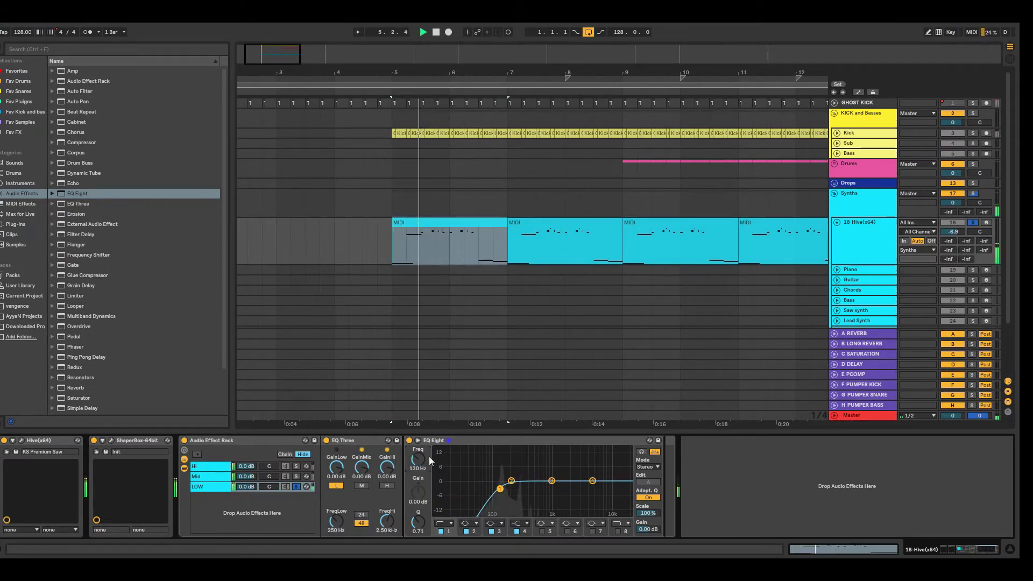
# Step: Unsolo the Hive(x64) track and set band 2 of the LOW chain's EQ Eight to about -5.33 dB at 144 Hz
pyautogui.click(973, 223)
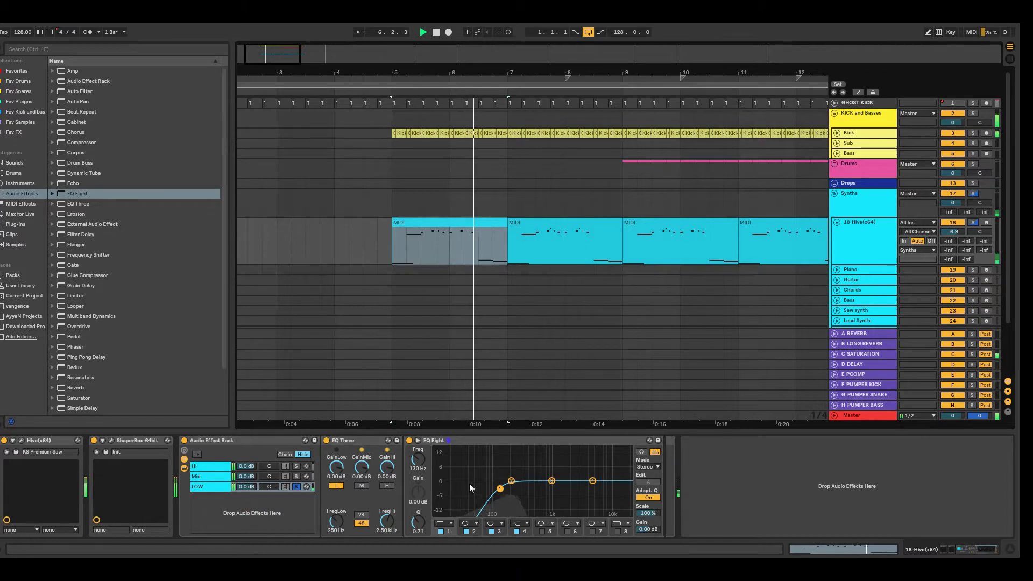
pyautogui.click(511, 480)
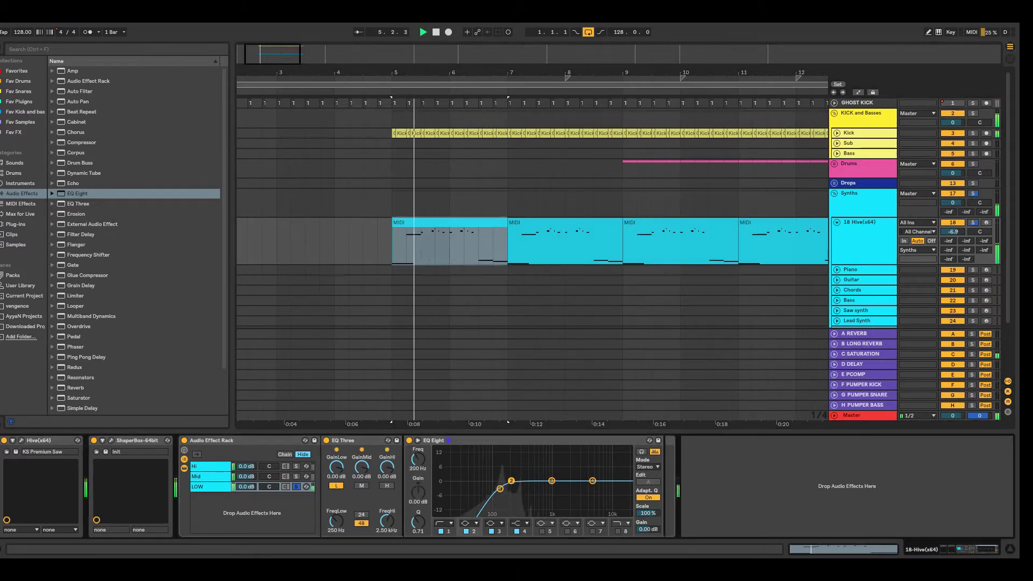
pyautogui.moveTo(511, 480); pyautogui.dragTo(502, 491)
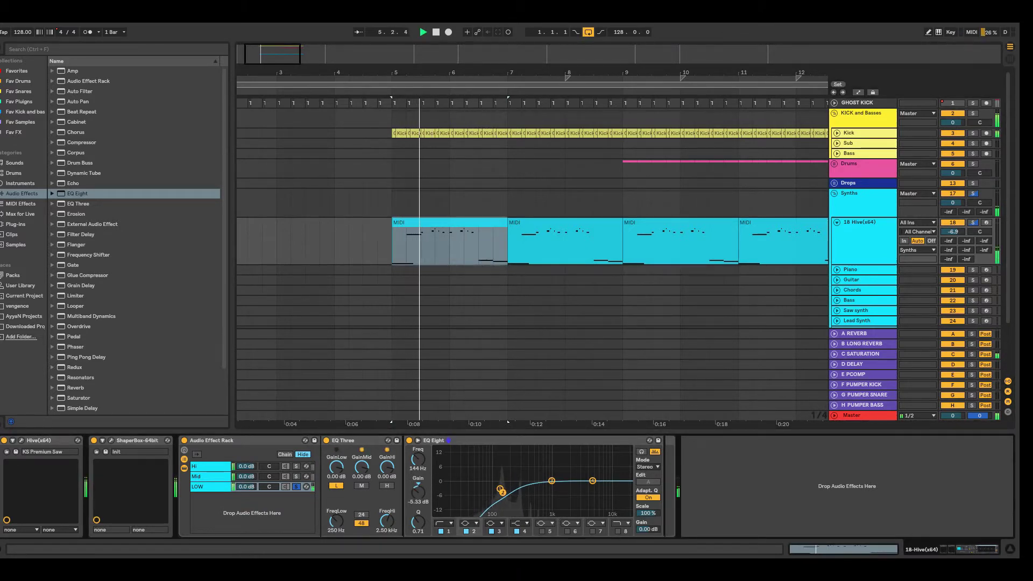
# Step: Compare the soloed Mid chain with the soloed LOW chain during playback
pyautogui.click(296, 486)
pyautogui.click(298, 477)
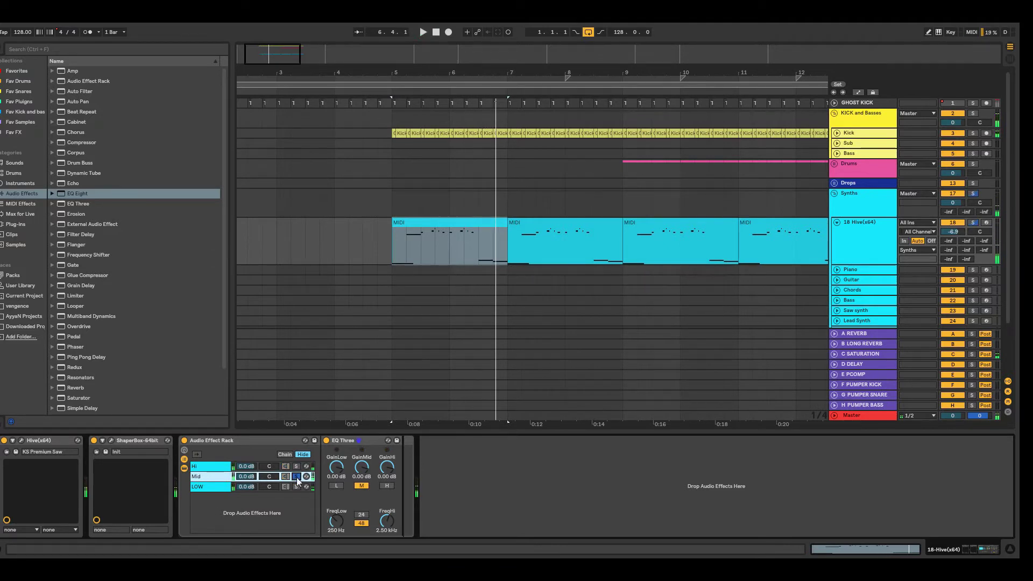
pyautogui.click(217, 490)
pyautogui.click(296, 486)
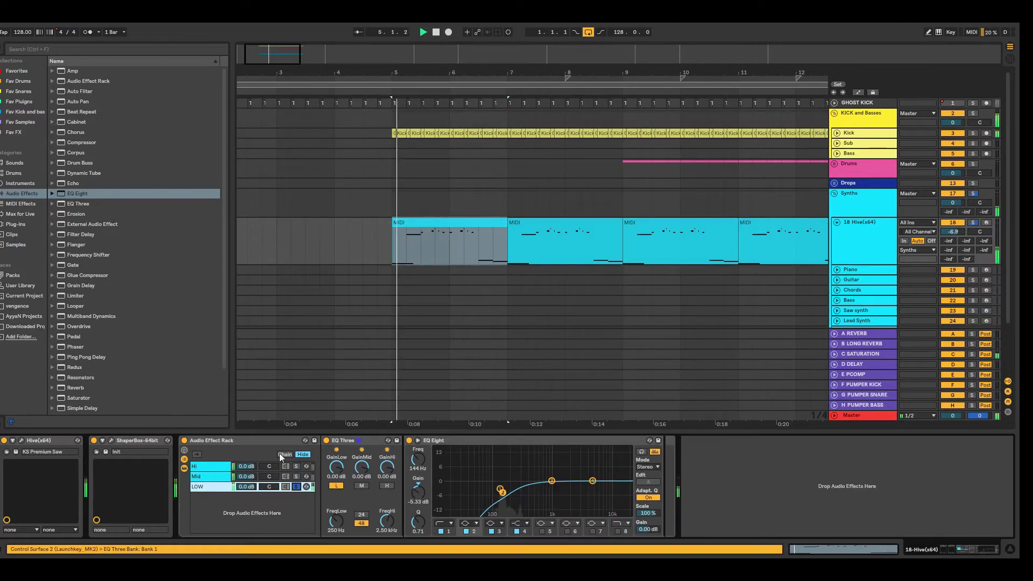
# Step: Insert a Utility between the EQ Three and EQ Eight in the LOW chain and make it mono
pyautogui.scroll(-2, 77, 404)
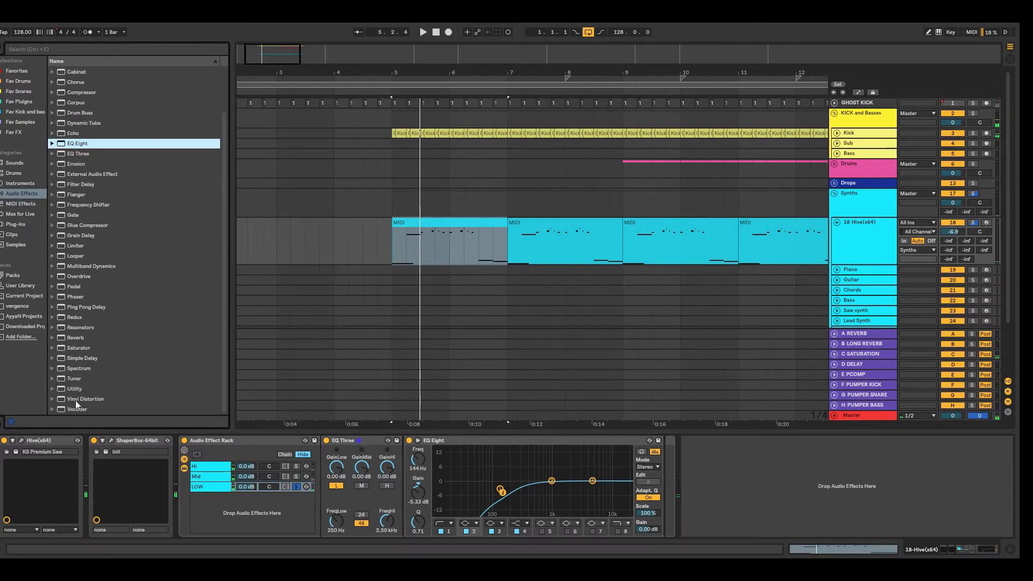
pyautogui.click(76, 391)
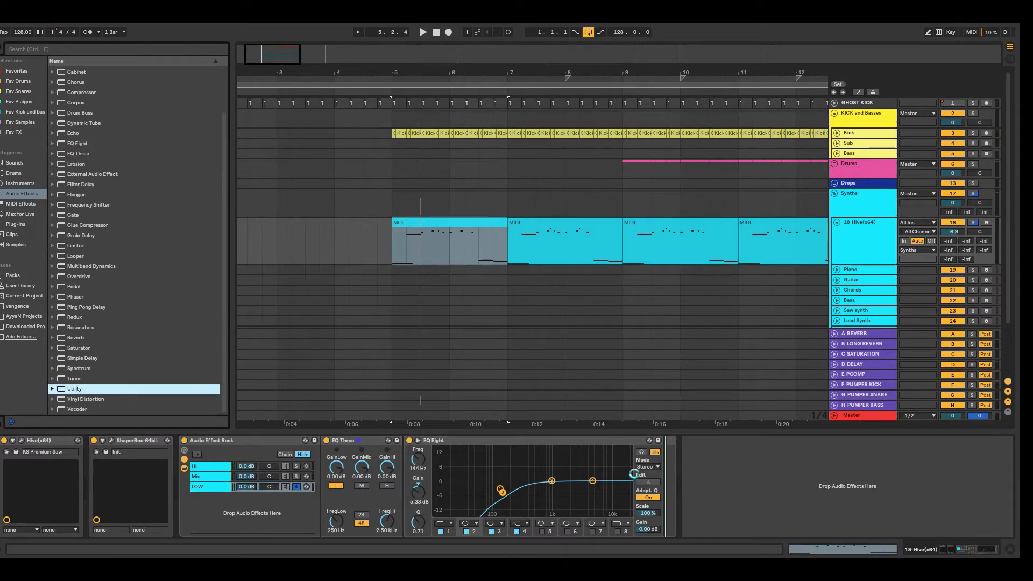
pyautogui.moveTo(634, 474); pyautogui.dragTo(665, 481)
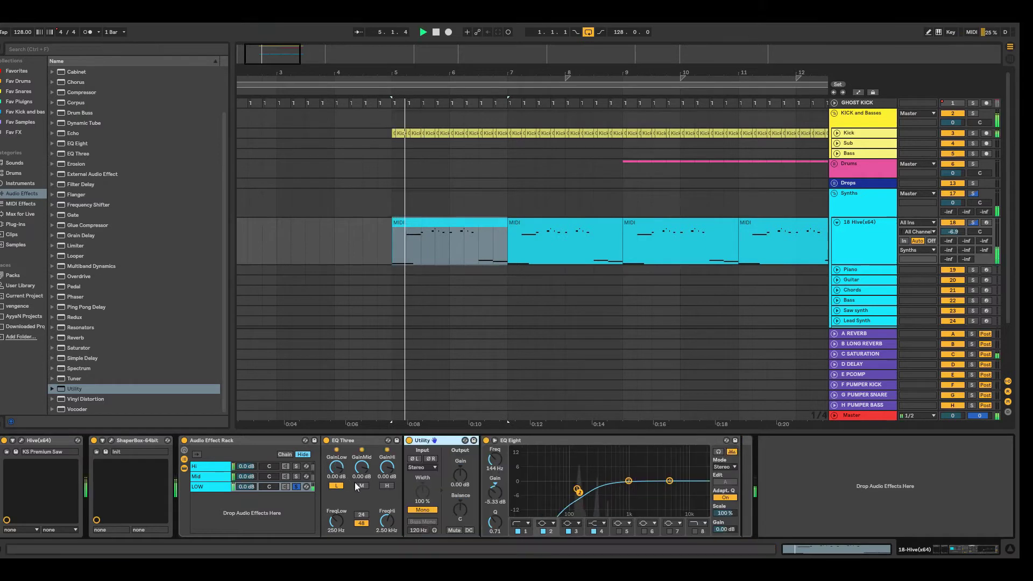
# Step: Solo the Mid chain and add an EQ Eight after its EQ Three
pyautogui.click(297, 478)
pyautogui.click(297, 477)
pyautogui.press('space')
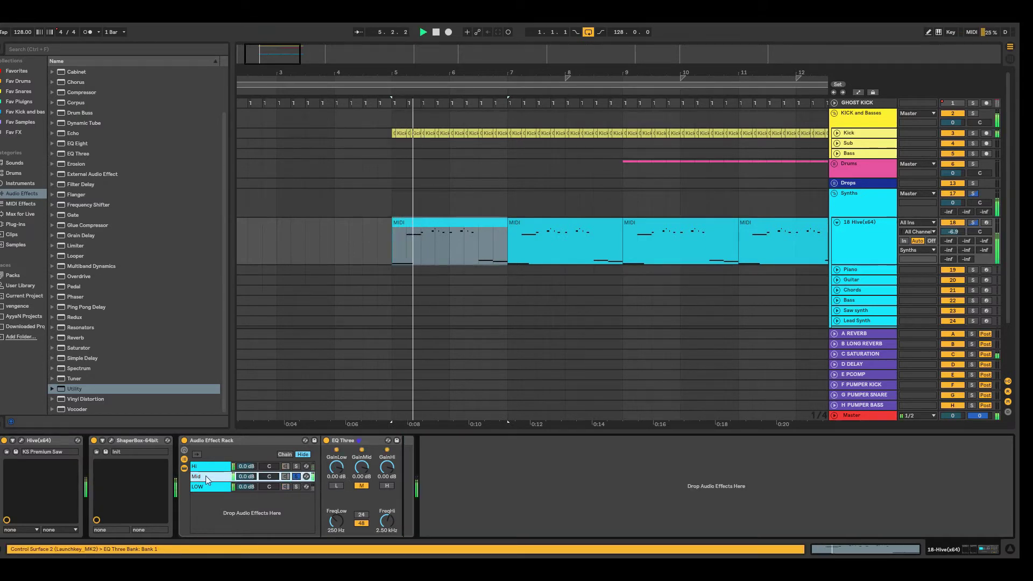
pyautogui.click(972, 223)
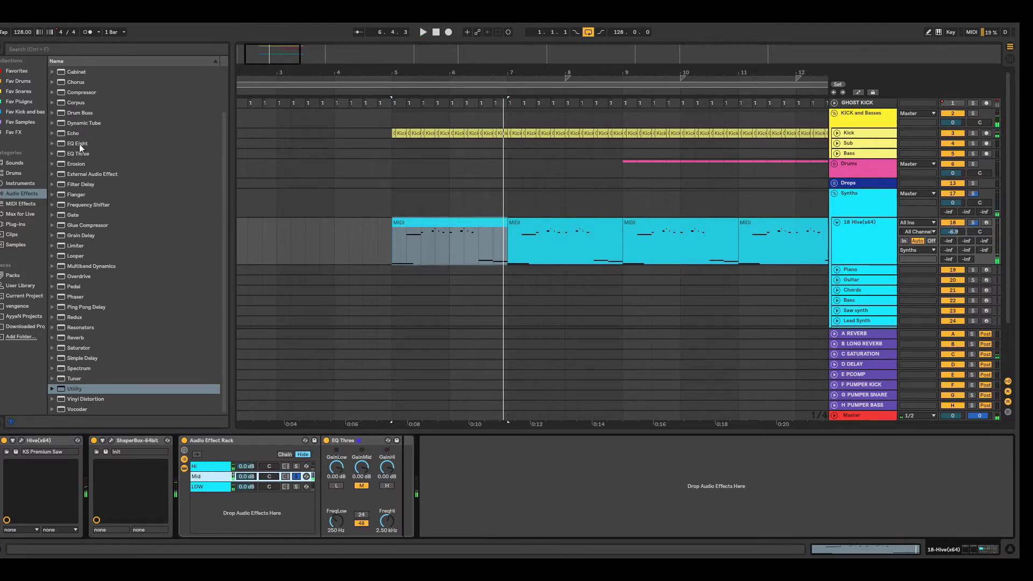
pyautogui.moveTo(80, 145); pyautogui.dragTo(398, 457)
pyautogui.press('space')
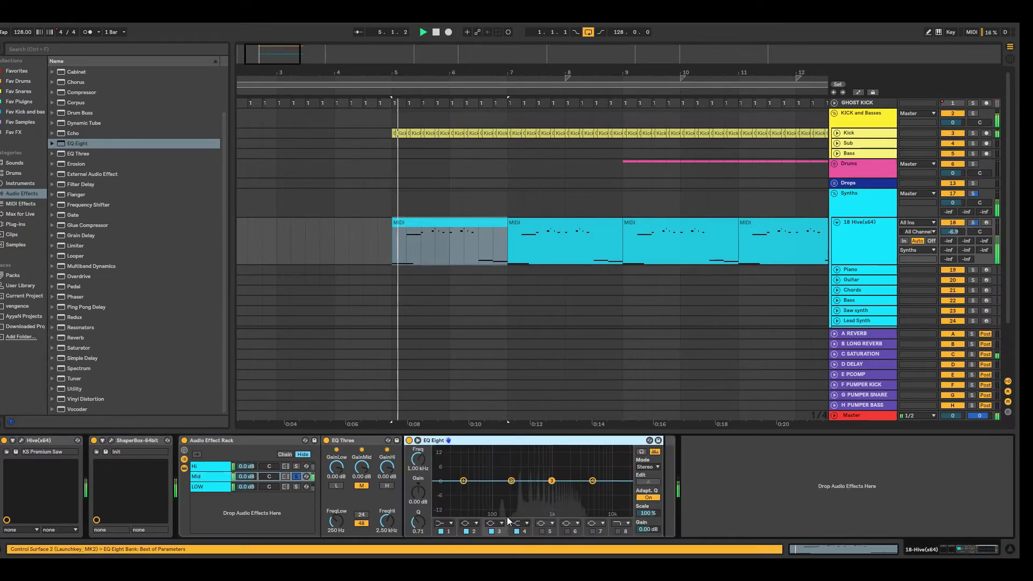
pyautogui.click(450, 531)
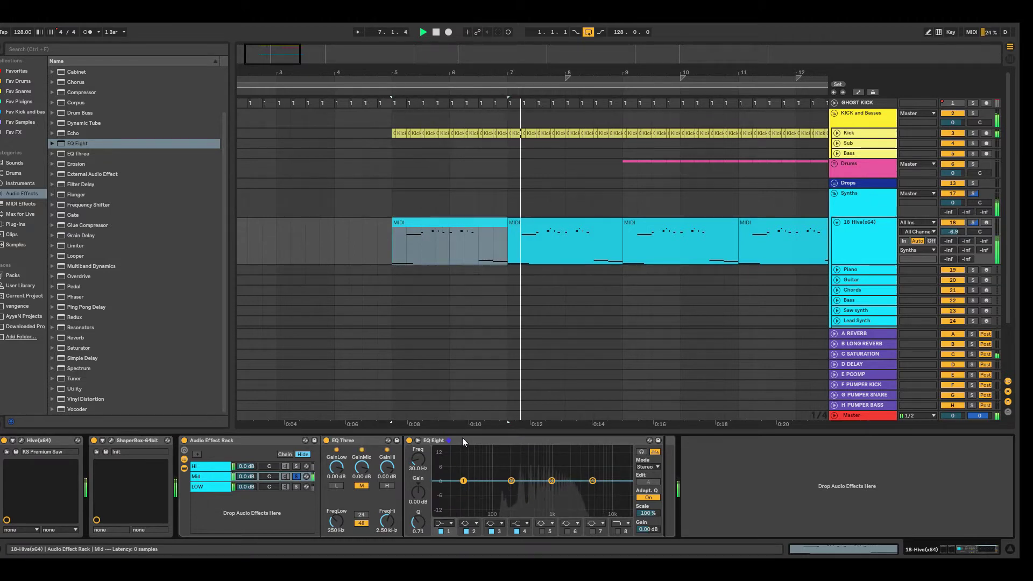
# Step: Insert an Overdrive between the EQ Three and EQ Eight in the Mid chain and set its dry/wet to 29%
pyautogui.press('space')
pyautogui.click(54, 268)
pyautogui.click(52, 276)
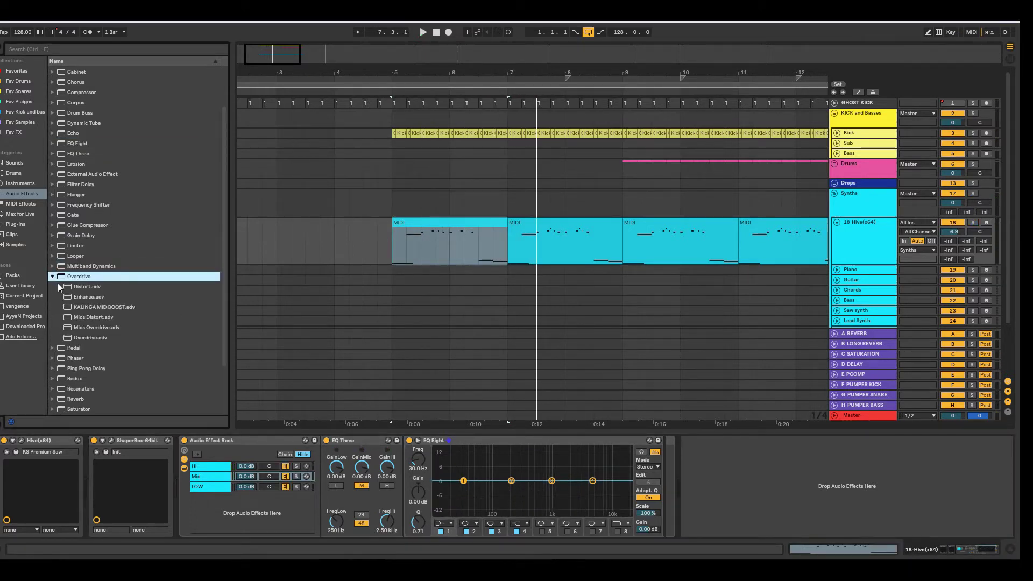
pyautogui.moveTo(85, 306); pyautogui.dragTo(466, 507)
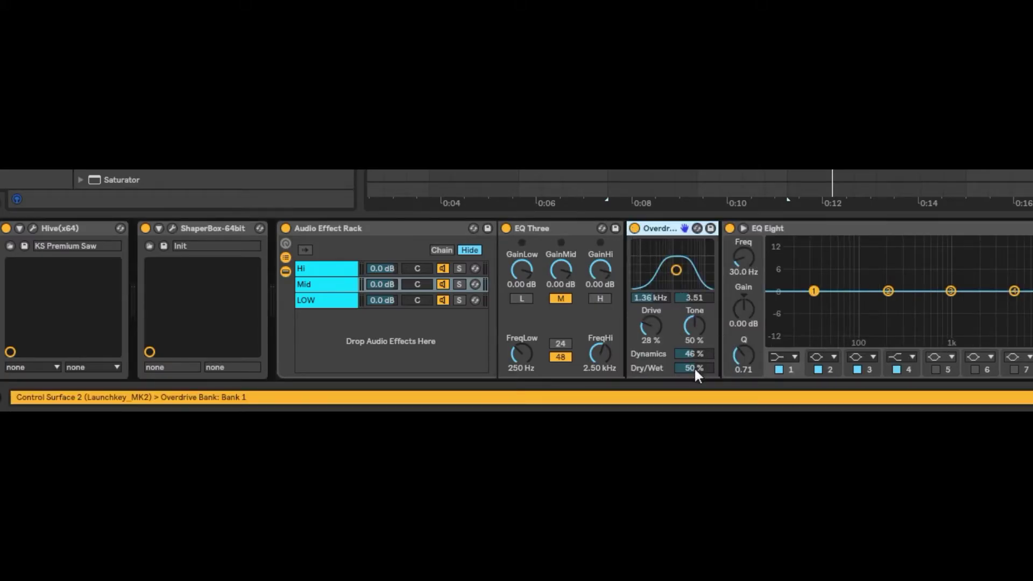
pyautogui.moveTo(697, 375); pyautogui.dragTo(697, 395)
pyautogui.press('space')
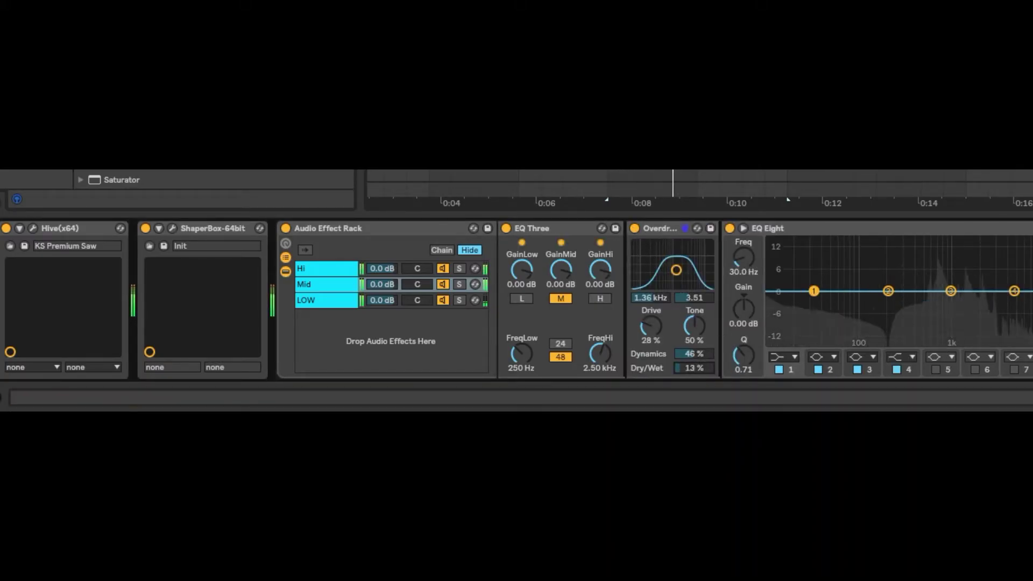
pyautogui.moveTo(694, 368)
pyautogui.mouseDown()
pyautogui.moveTo(694, 331)
pyautogui.moveTo(694, 360)
pyautogui.mouseUp()
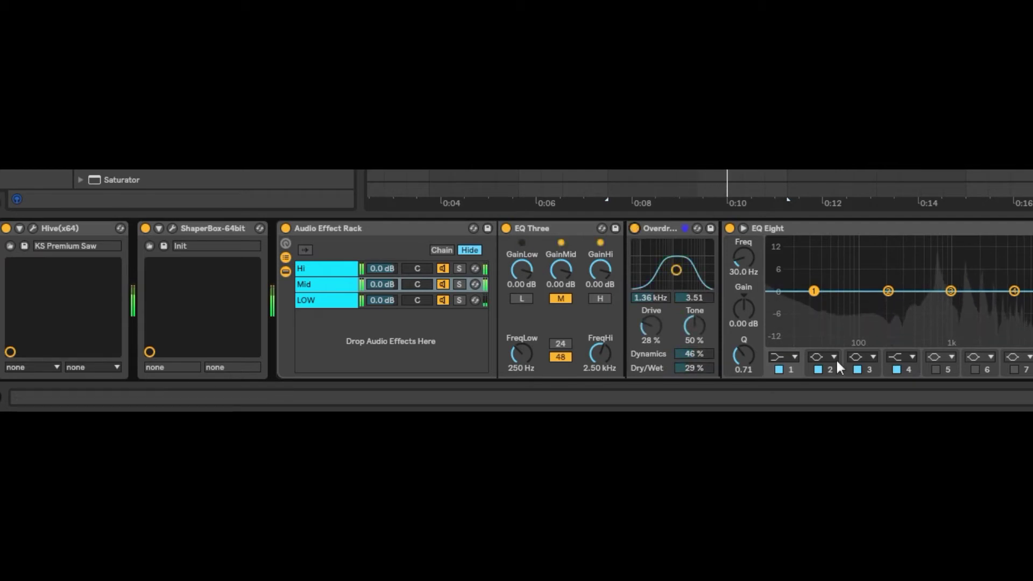
# Step: Switch band 1 of the Mid chain's EQ Eight to a low-cut filter and set its frequency to 130 Hz
pyautogui.click(794, 357)
pyautogui.click(775, 268)
pyautogui.moveTo(743, 258); pyautogui.dragTo(742, 240)
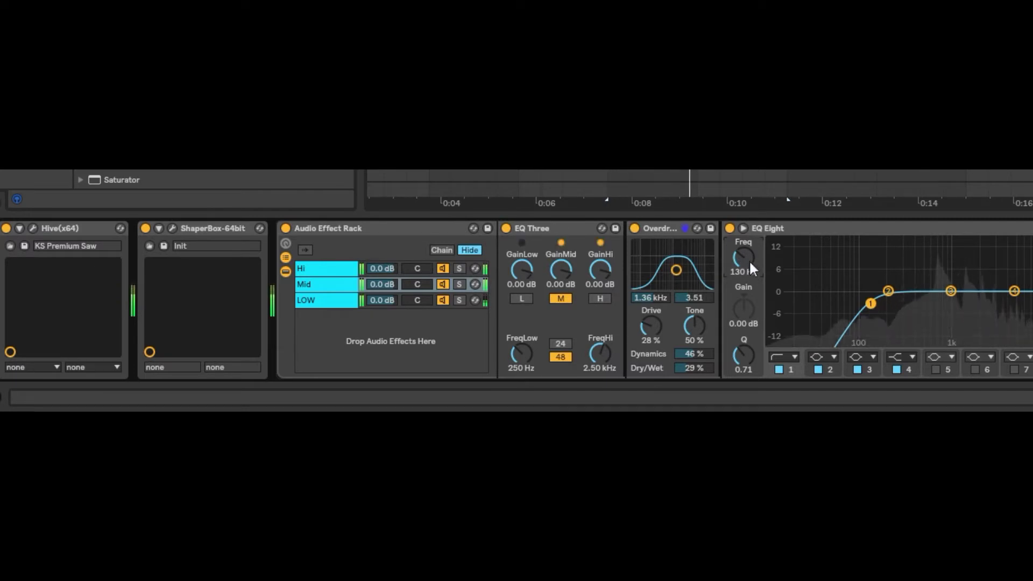
# Step: Boost band 3 of the Mid chain's EQ Eight by 15 dB with a Q of 3.76 and sweep it to 2.61 kHz
pyautogui.moveTo(951, 291); pyautogui.dragTo(974, 240)
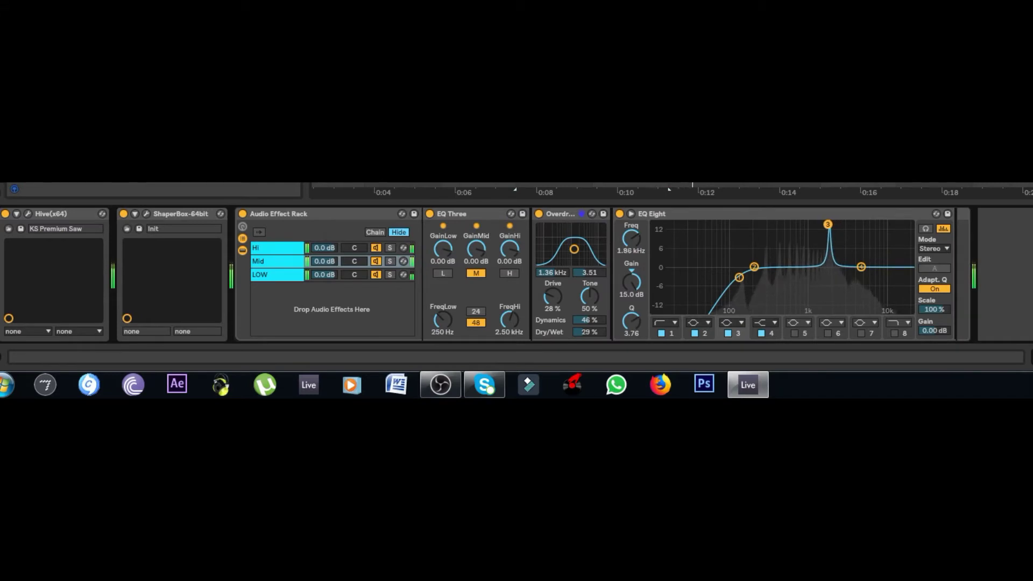
pyautogui.moveTo(828, 224); pyautogui.dragTo(839, 224)
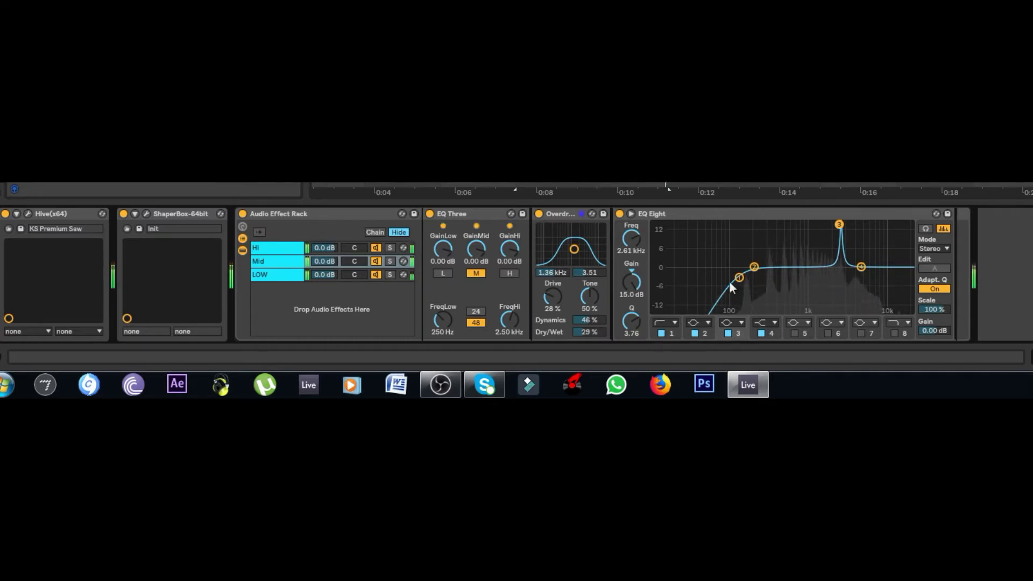
# Step: Turn band 3 of the Mid chain's EQ Eight into a narrow cut of -4.76 dB with a Q of 16.6
pyautogui.moveTo(631, 323)
pyautogui.mouseDown()
pyautogui.moveTo(630, 297)
pyautogui.moveTo(634, 326)
pyautogui.mouseUp()
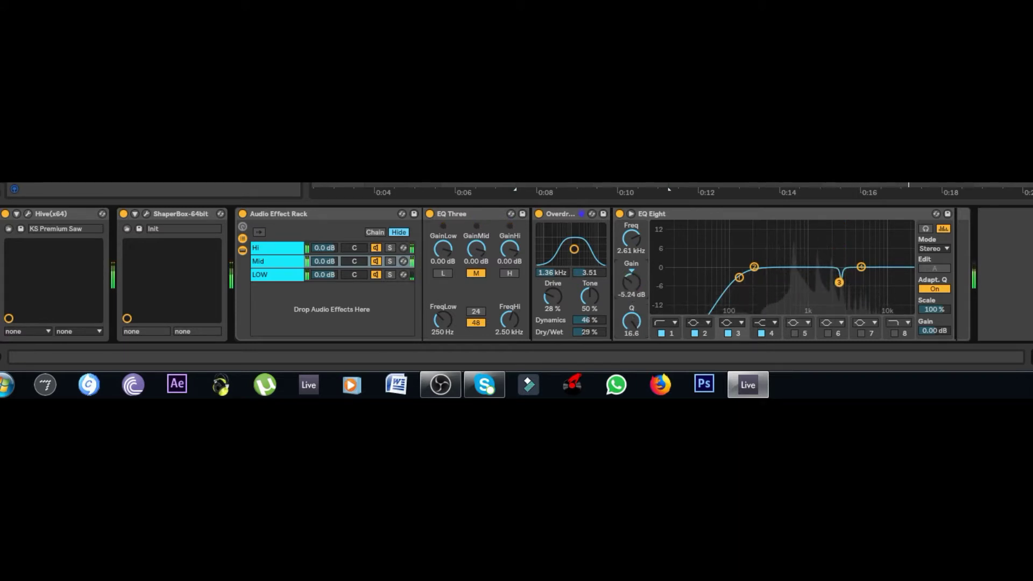
pyautogui.moveTo(631, 287); pyautogui.dragTo(630, 284)
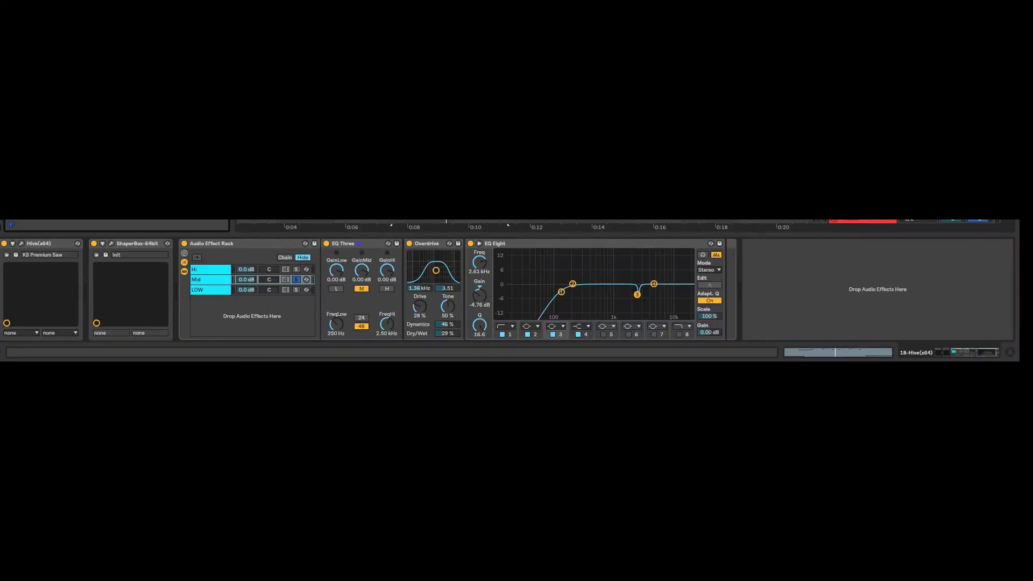
# Step: Add a Reverb after the Mid chain's EQ Eight, set its quality to High, and disable Hi Cut, Spin and Chorus
pyautogui.moveTo(745, 285); pyautogui.dragTo(772, 297)
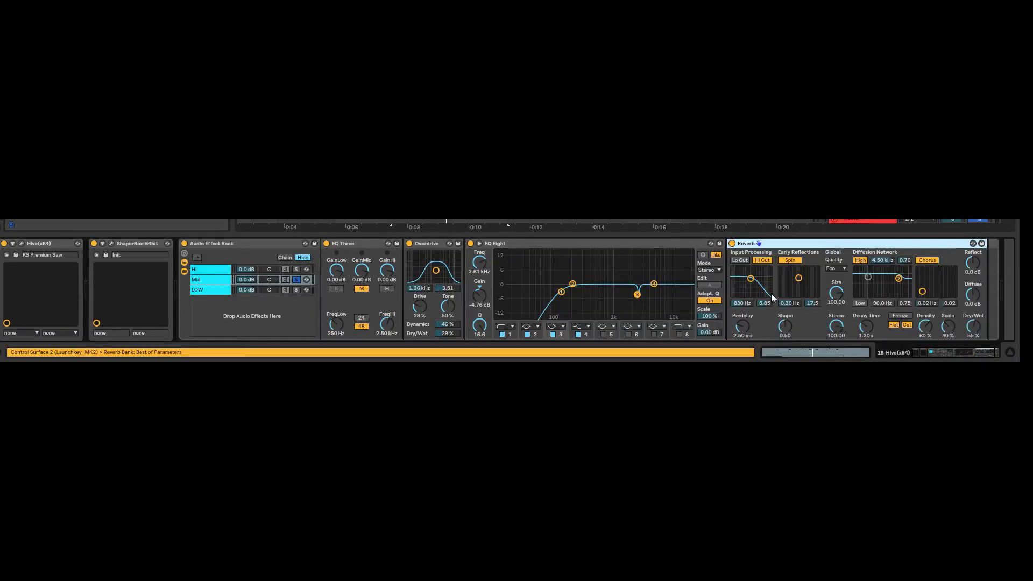
pyautogui.click(762, 261)
pyautogui.click(790, 260)
pyautogui.click(927, 260)
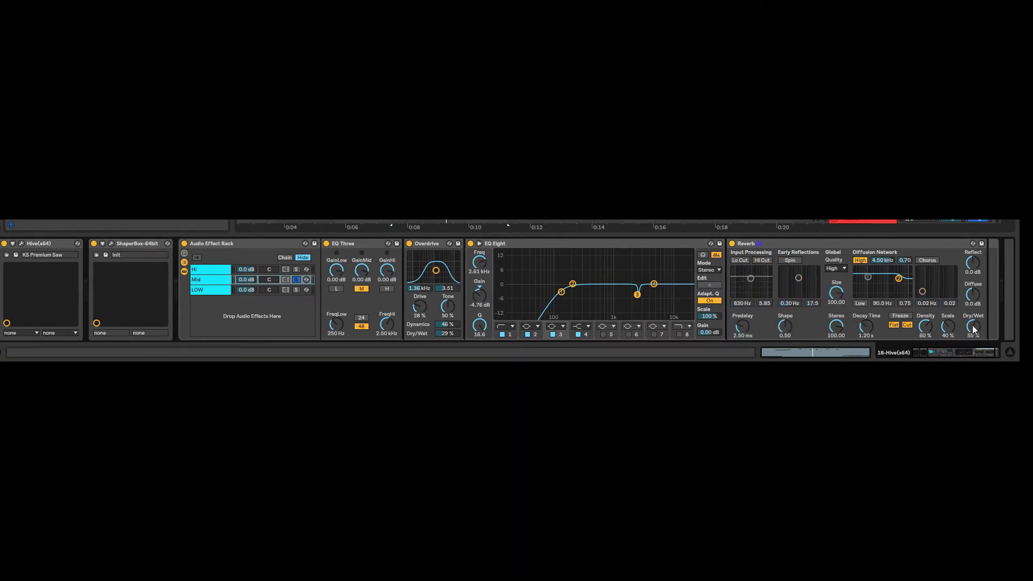
# Step: During playback, set the Mid chain's Reverb to size 4.47, stereo 120, decay time 1.92 s and dry/wet 53%
pyautogui.press('space')
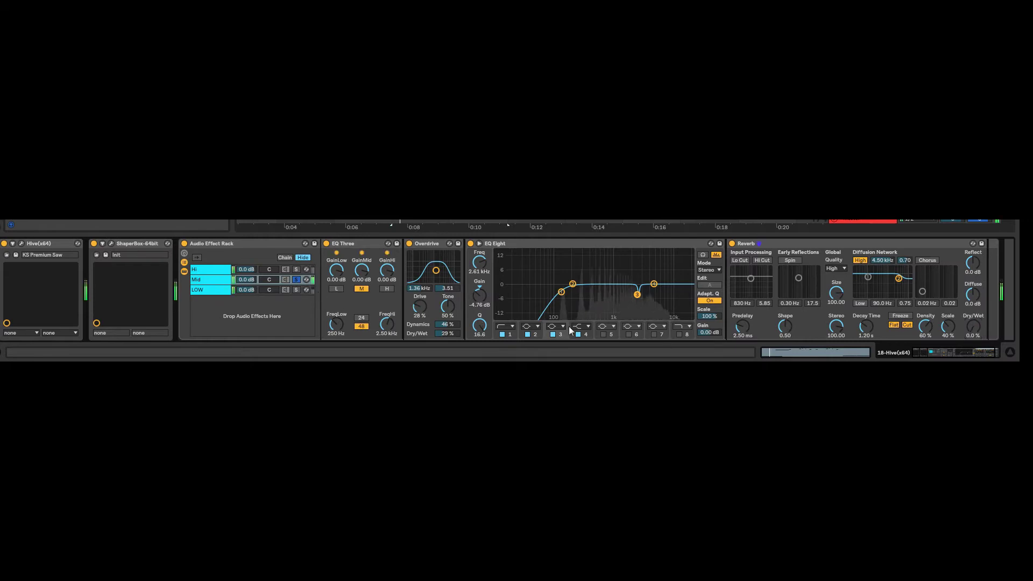
pyautogui.moveTo(973, 327); pyautogui.dragTo(973, 288)
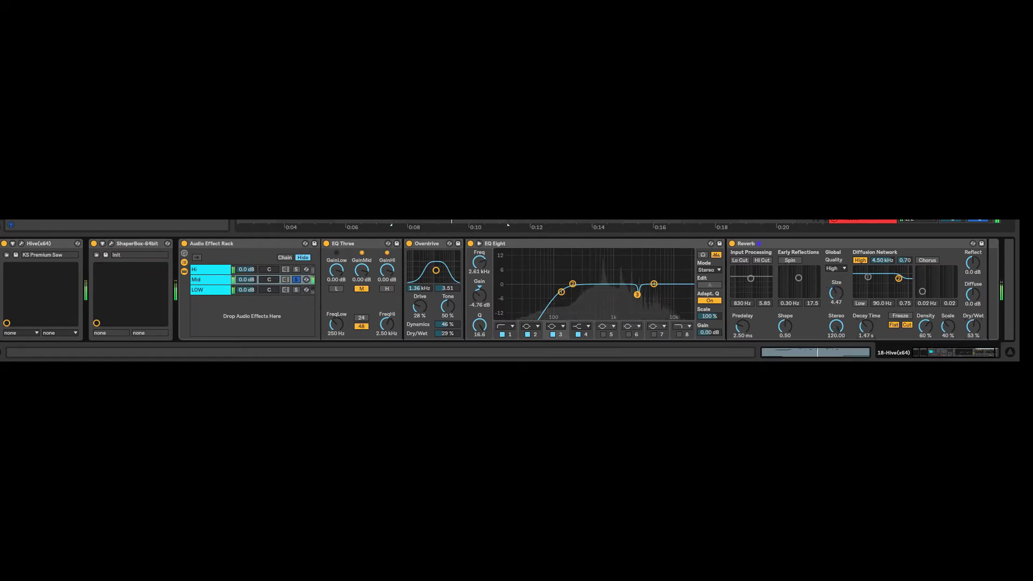
pyautogui.moveTo(866, 326); pyautogui.dragTo(866, 317)
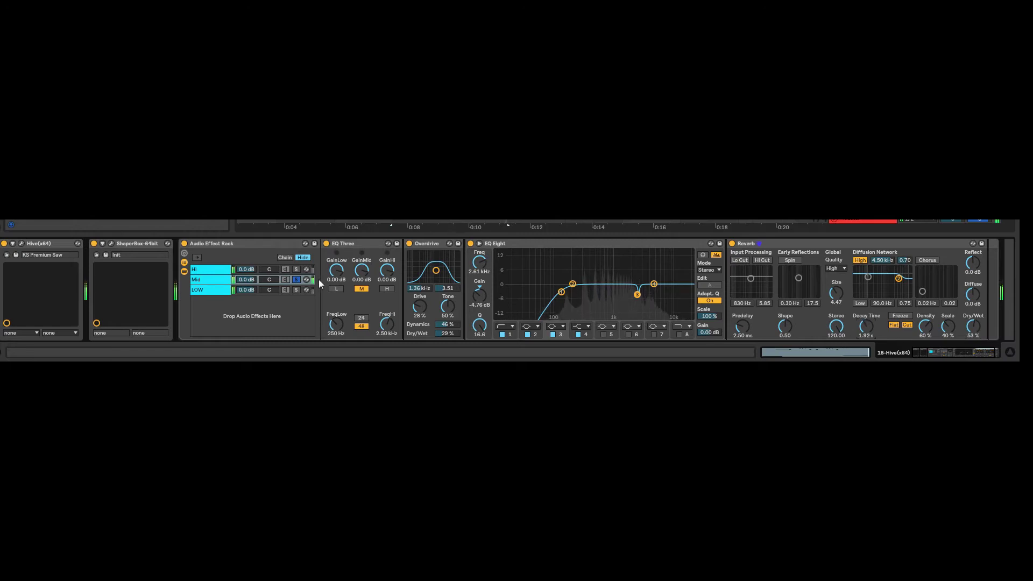
# Step: Unsolo the Mid chain and refine its Reverb to a decay time of 1.76 s and a dry/wet of 45%
pyautogui.click(295, 279)
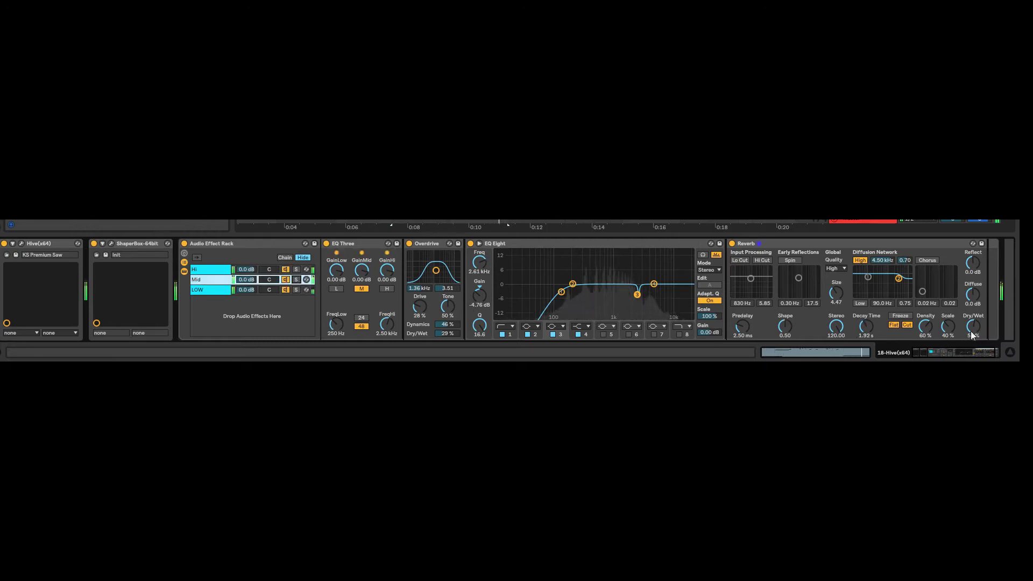
pyautogui.moveTo(973, 335); pyautogui.dragTo(972, 333)
pyautogui.moveTo(872, 330)
pyautogui.mouseDown()
pyautogui.moveTo(873, 321)
pyautogui.moveTo(872, 334)
pyautogui.mouseUp()
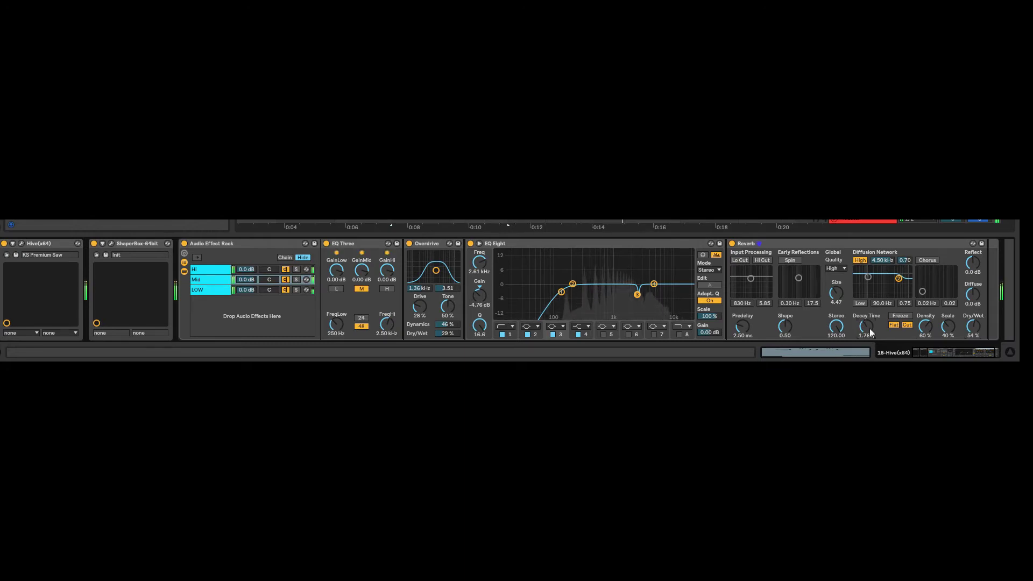
# Step: Solo the Hi chain and add an EQ Eight with band 3 cutting 2.72 kHz by -4.52 dB at a Q of 12.9
pyautogui.click(224, 274)
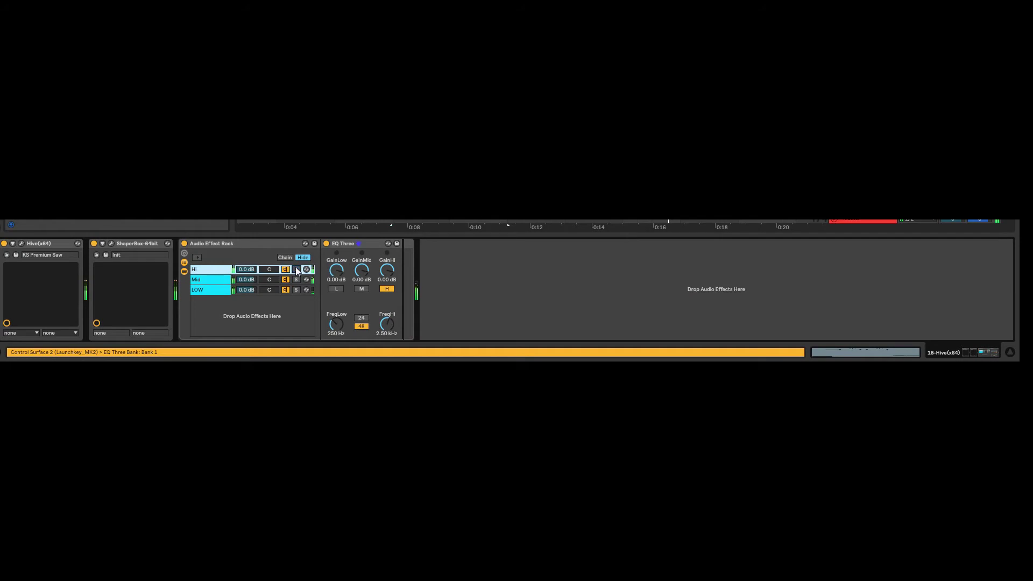
pyautogui.click(297, 270)
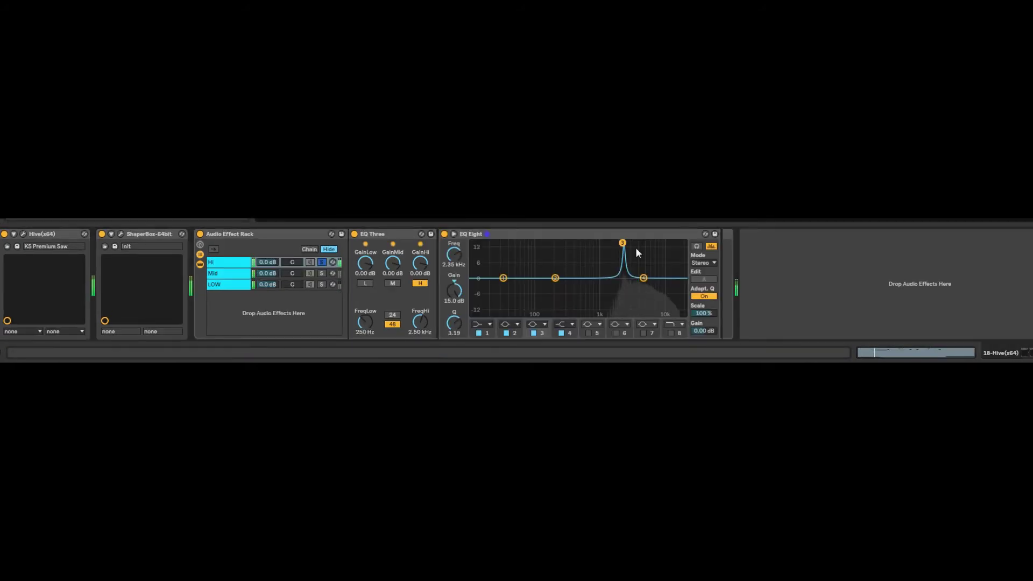
pyautogui.moveTo(623, 243); pyautogui.dragTo(629, 243)
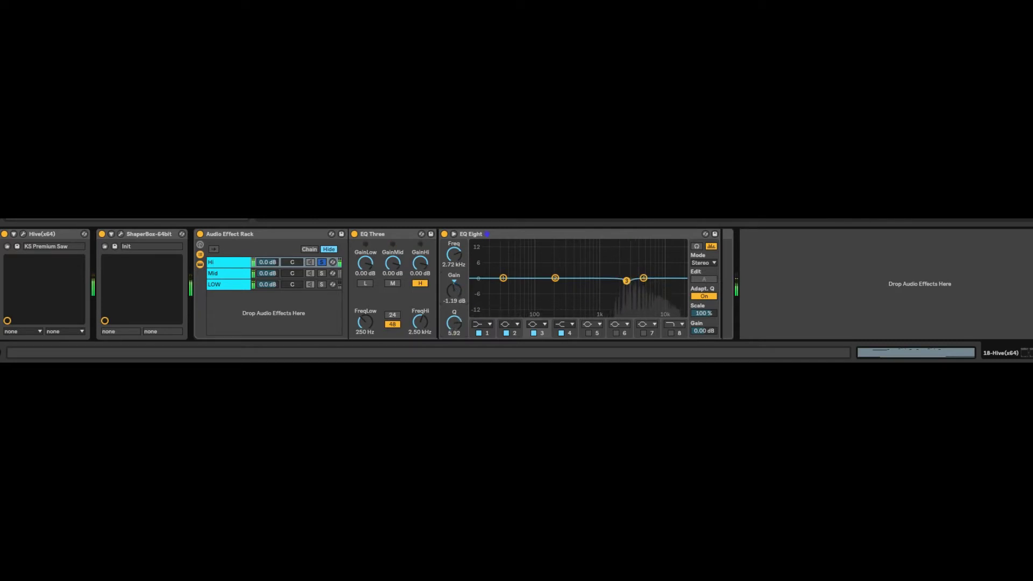
pyautogui.moveTo(454, 321); pyautogui.dragTo(457, 286)
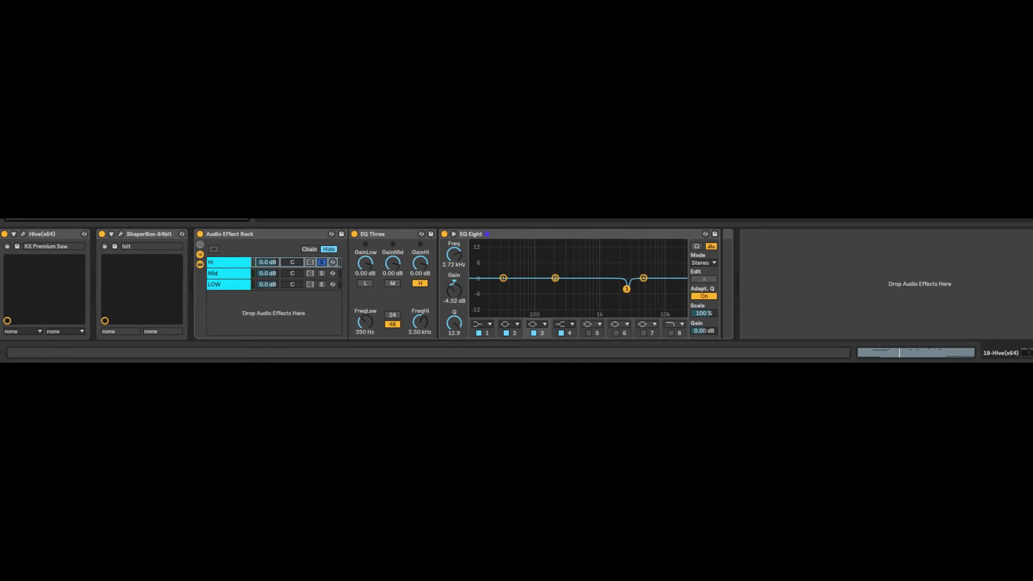
# Step: Add a Compressor after the Hi chain's EQ Eight with a threshold of -42.8 dB, and unsolo the chain
pyautogui.moveTo(737, 281); pyautogui.dragTo(724, 299)
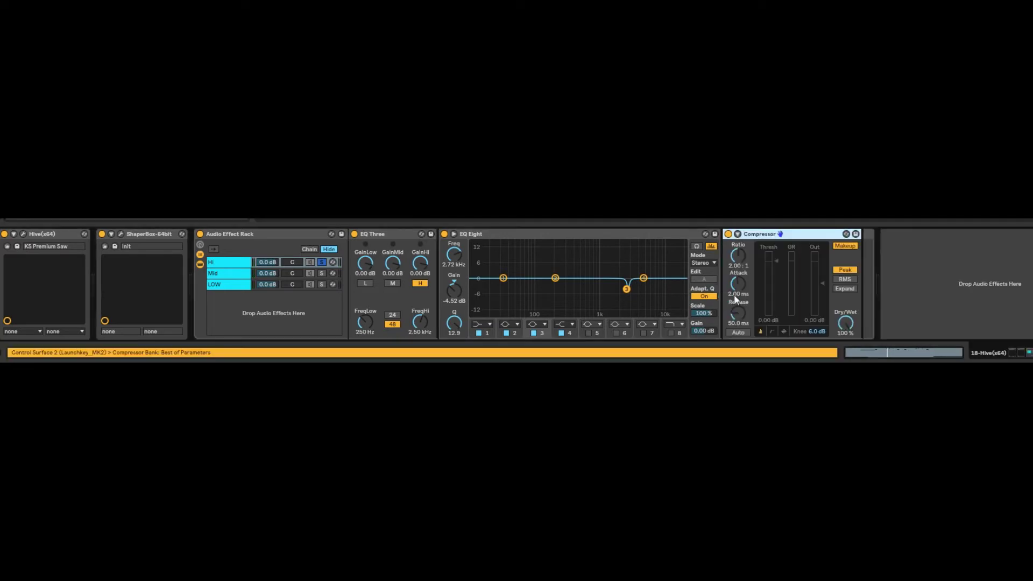
pyautogui.click(325, 263)
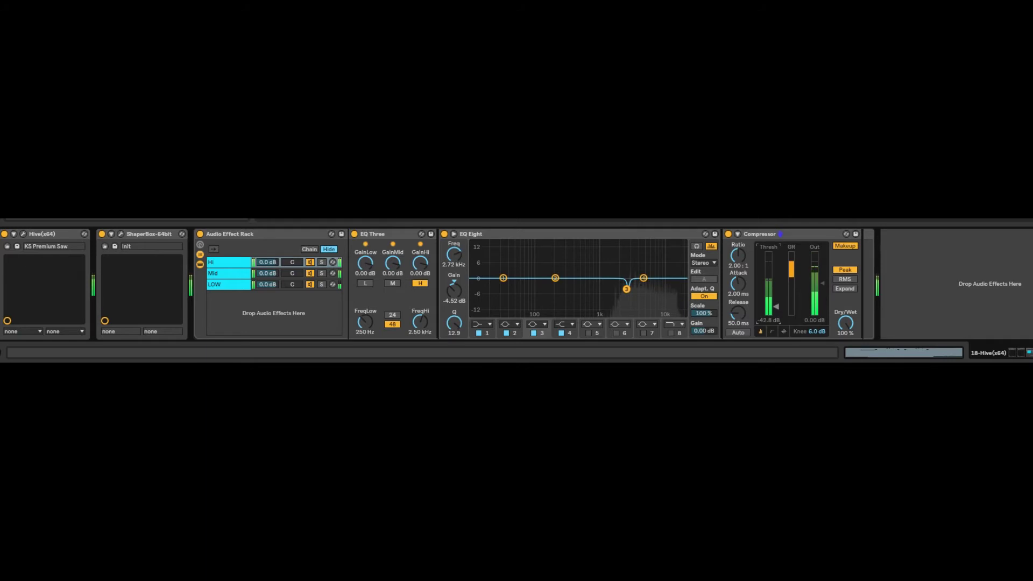
# Step: Move ShaperBox behind the Audio Effect Rack and lower the Hi chain Compressor's threshold to -48.4 dB
pyautogui.moveTo(145, 234); pyautogui.dragTo(847, 297)
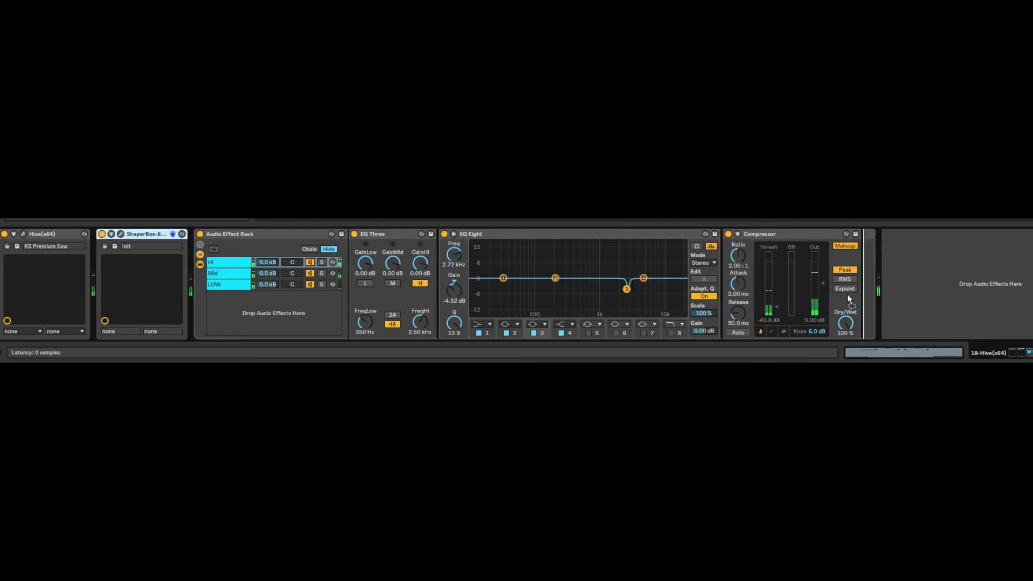
pyautogui.moveTo(928, 278); pyautogui.dragTo(883, 285)
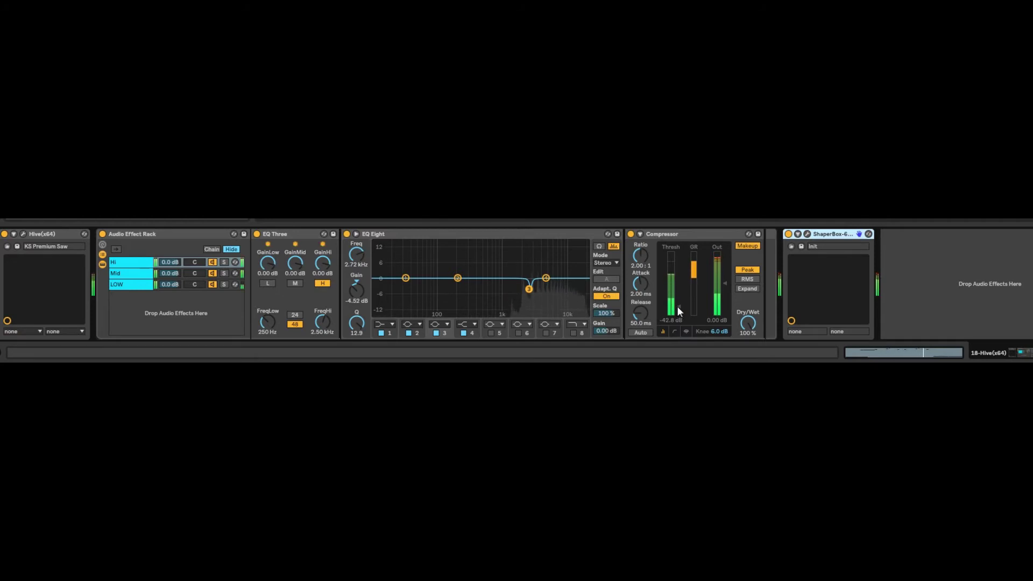
pyautogui.moveTo(678, 311); pyautogui.dragTo(679, 307)
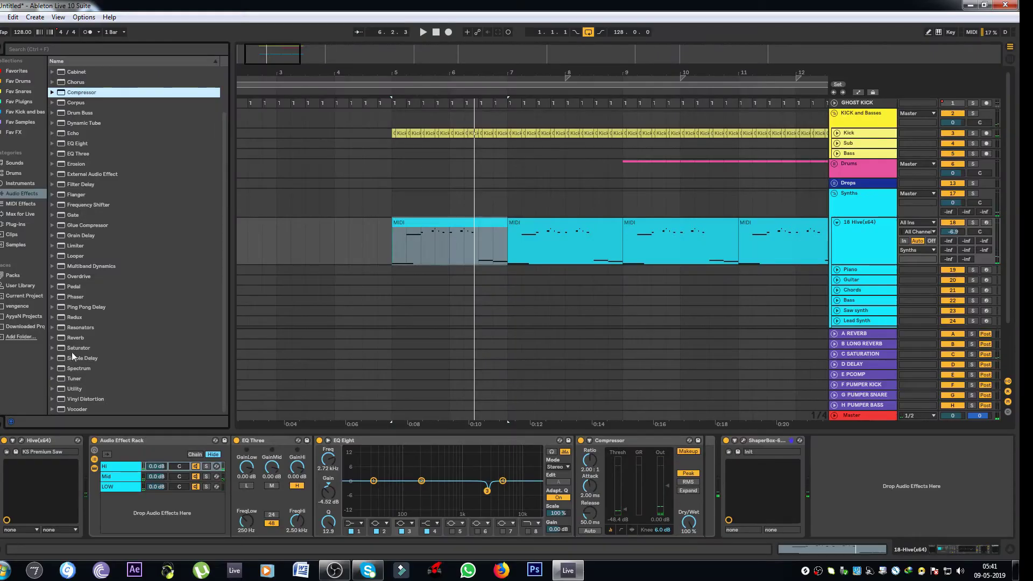
# Step: Insert a Simple Delay after the Hi chain's Compressor and switch both delay channels from sync to time mode
pyautogui.moveTo(74, 356); pyautogui.dragTo(707, 476)
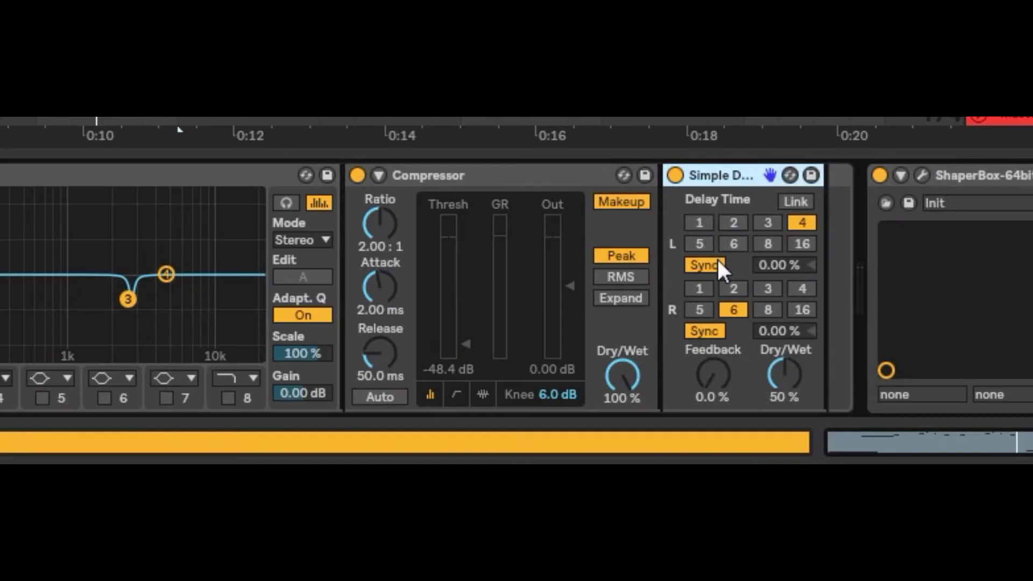
pyautogui.click(722, 477)
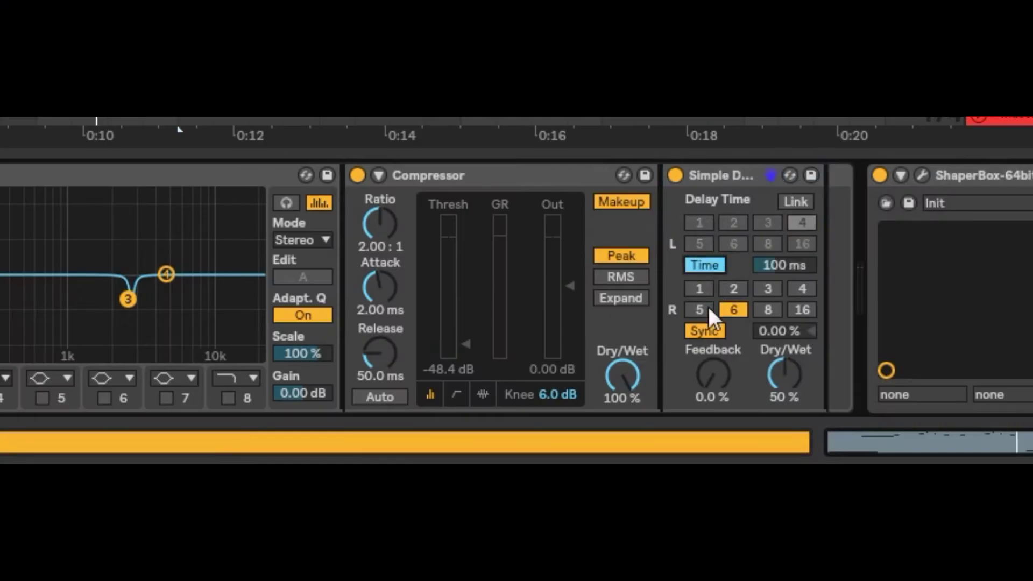
pyautogui.click(722, 503)
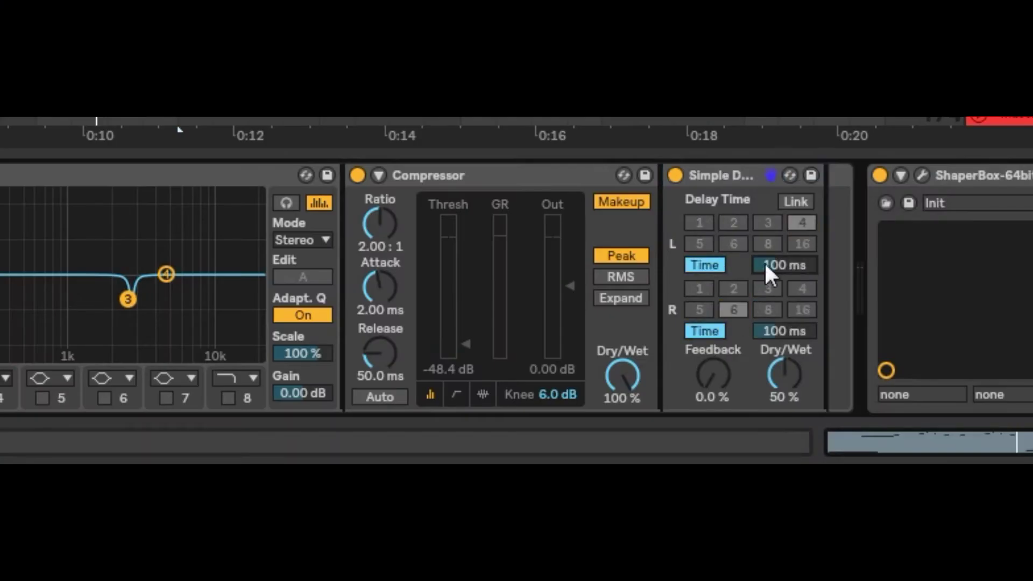
# Step: Set the Simple Delay to 1 ms on the left channel and 15 ms on the right, and adjust its dry/wet amount
pyautogui.write('1')
pyautogui.press('Return')
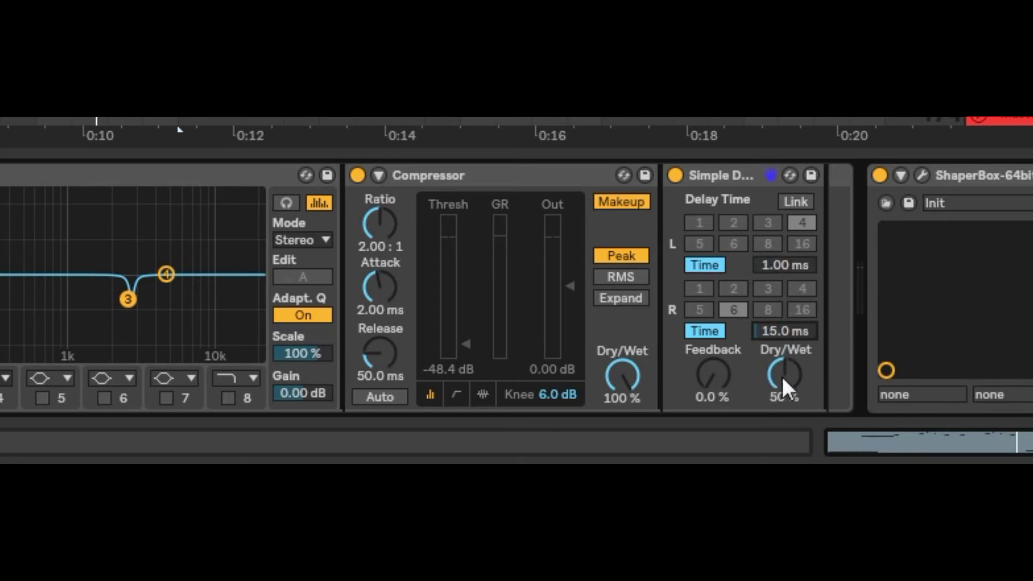
pyautogui.moveTo(782, 374); pyautogui.dragTo(781, 323)
# Step: Balance the Hi chain against the other bands during playback by setting its volume to -2.7 dB
pyautogui.press('space')
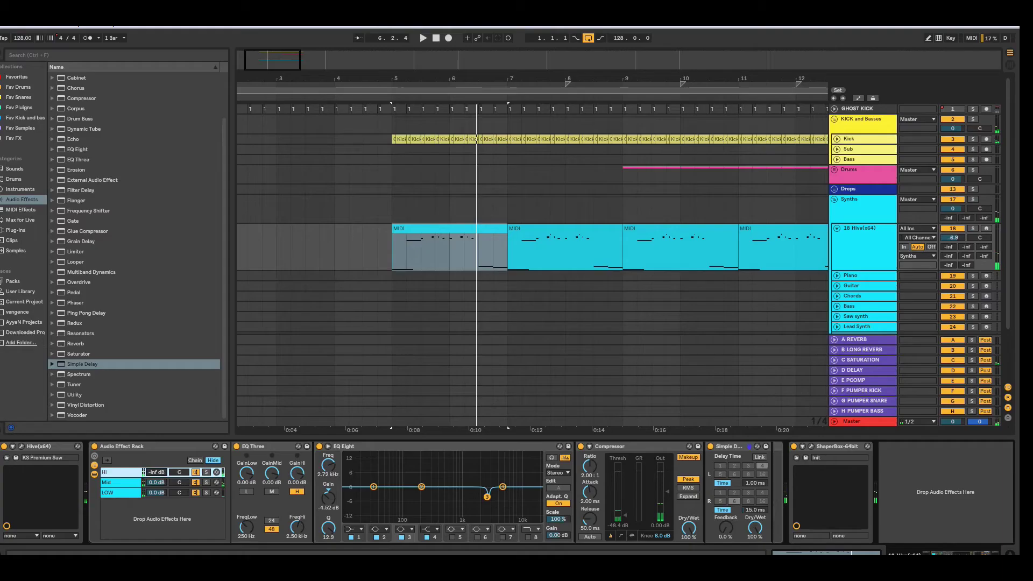
pyautogui.press('space')
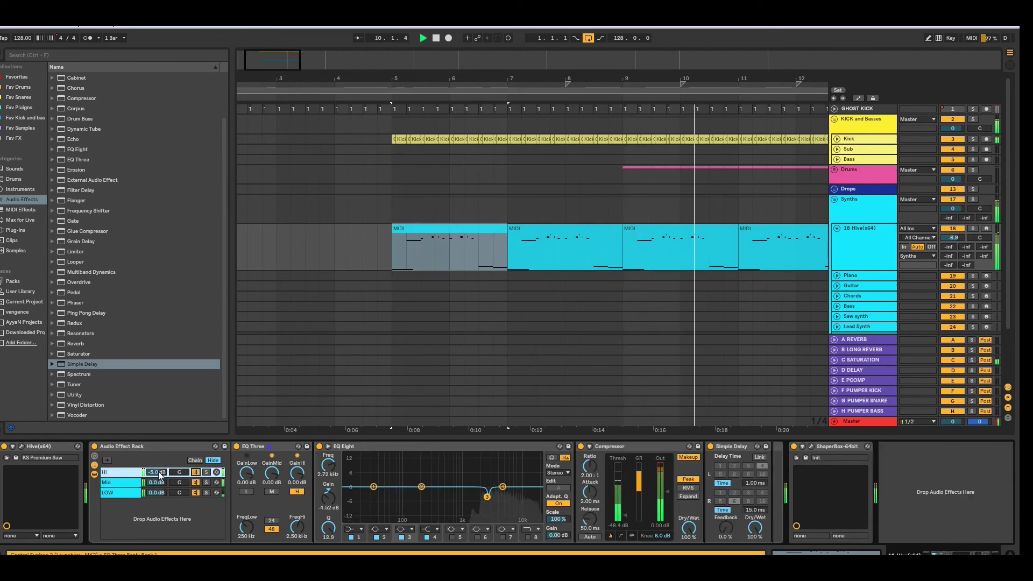
pyautogui.moveTo(158, 472); pyautogui.dragTo(158, 454)
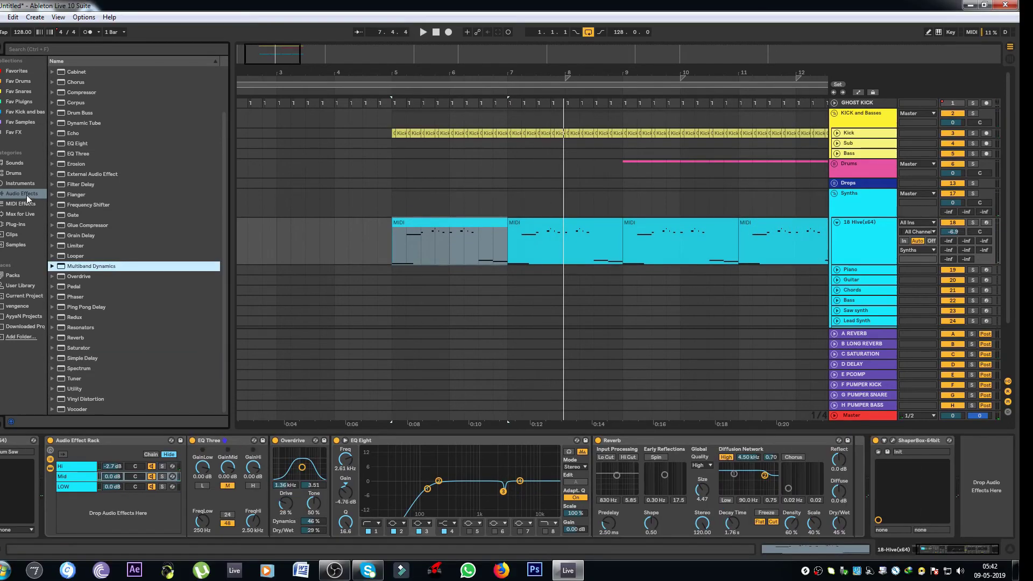
# Step: Insert the OTT preset of Multiband Dynamics between the Audio Effect Rack and ShaperBox
pyautogui.press('Down')
pyautogui.press('Down')
pyautogui.press('Down')
pyautogui.press('Down')
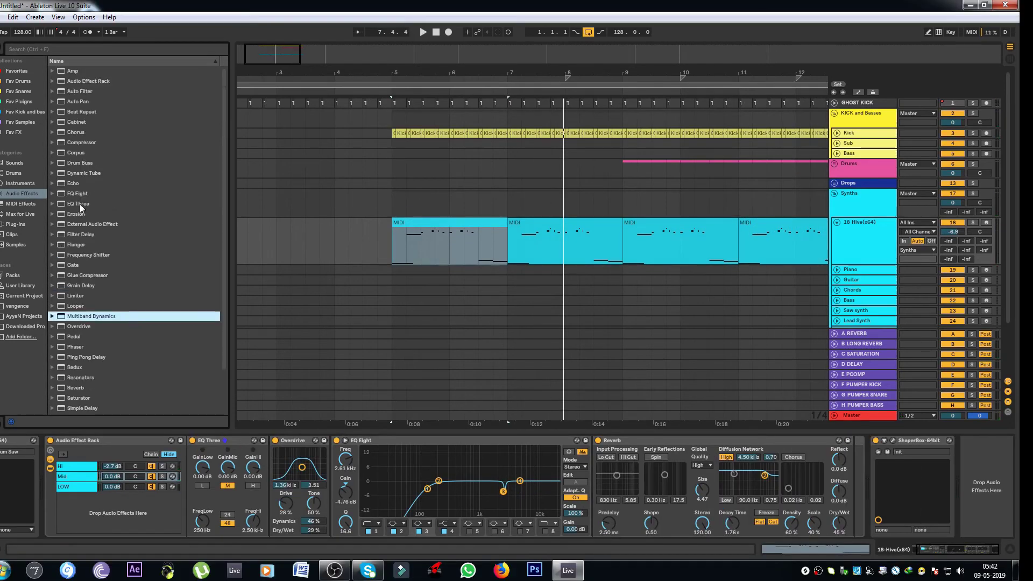
pyautogui.click(52, 317)
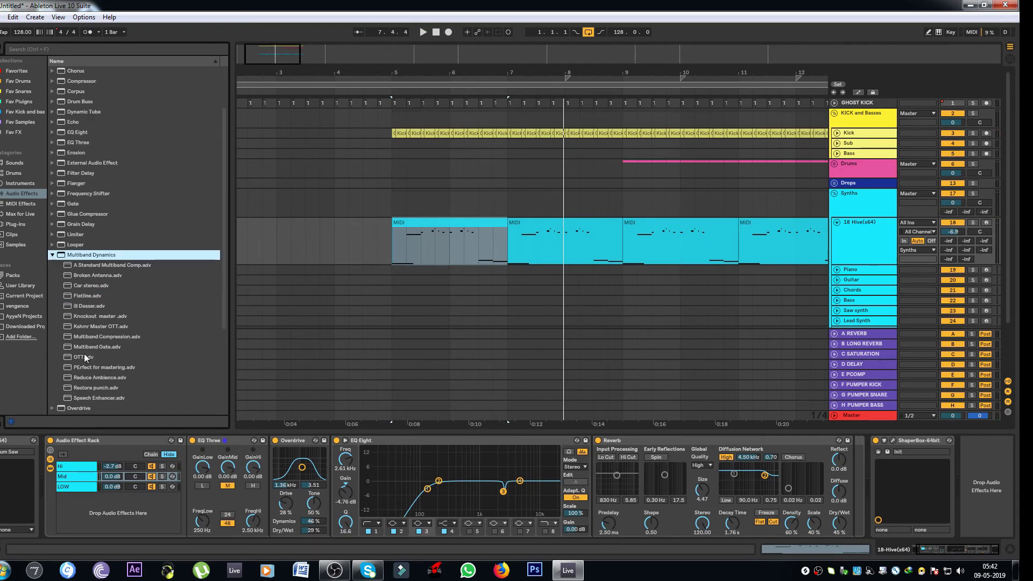
pyautogui.moveTo(86, 357); pyautogui.dragTo(870, 490)
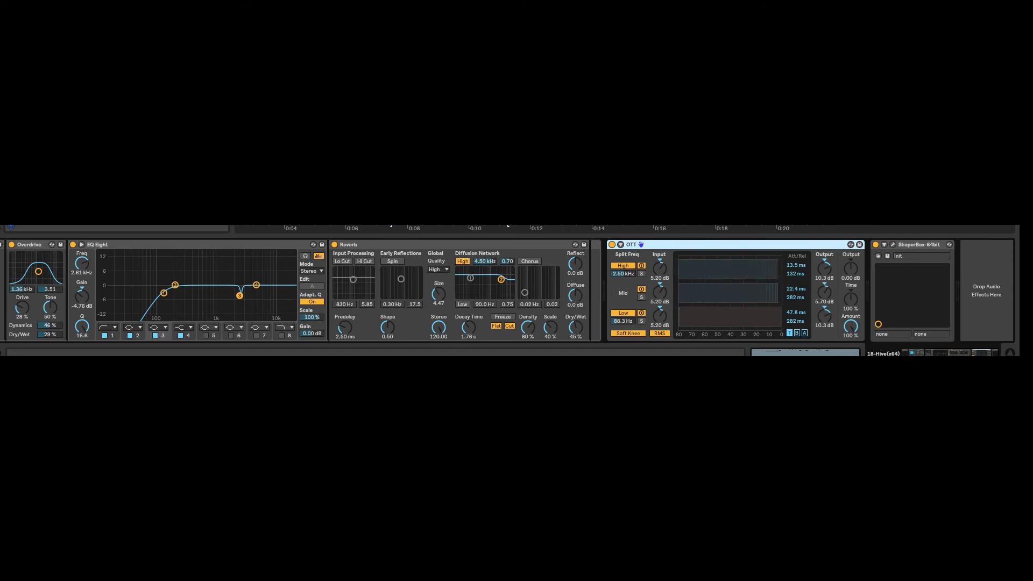
# Step: Reduce the OTT amount to 20% and lower its overall output level during playback
pyautogui.moveTo(856, 331); pyautogui.dragTo(856, 398)
pyautogui.moveTo(851, 325); pyautogui.dragTo(850, 321)
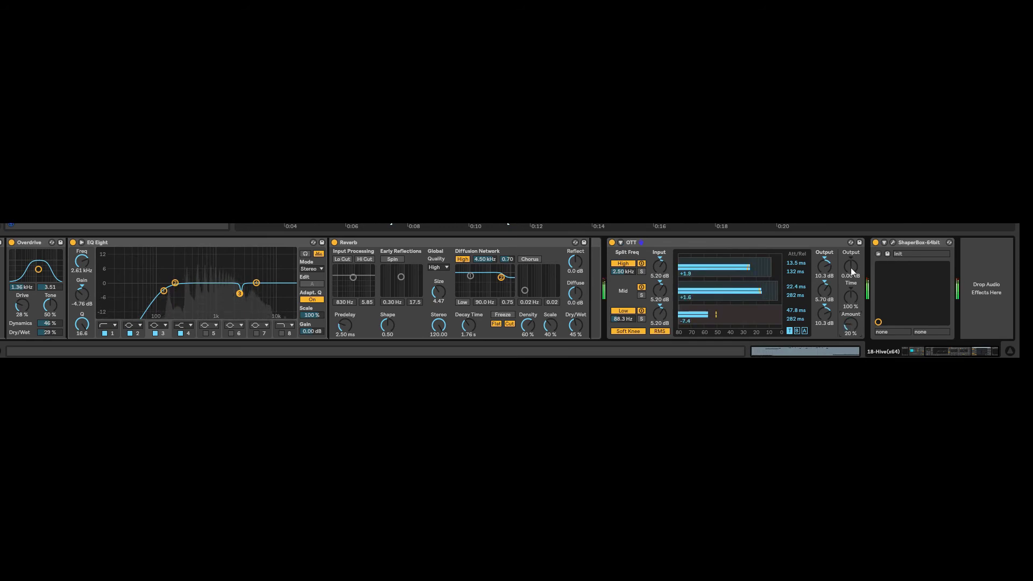
pyautogui.moveTo(851, 272); pyautogui.dragTo(852, 301)
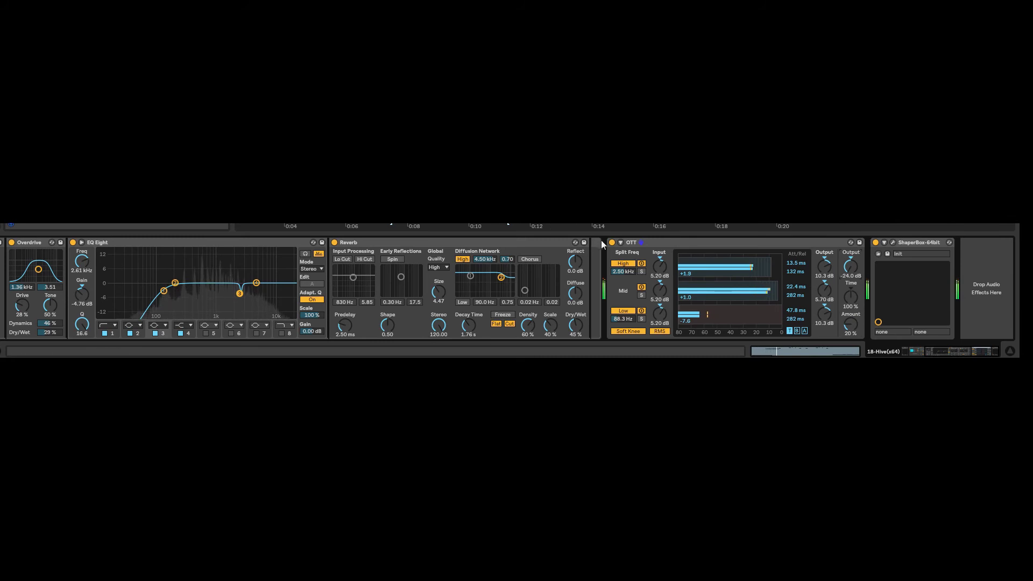
# Step: Bypass and re-enable OTT and the Audio Effect Rack during playback to compare the processed and unprocessed sound
pyautogui.click(612, 243)
pyautogui.click(611, 242)
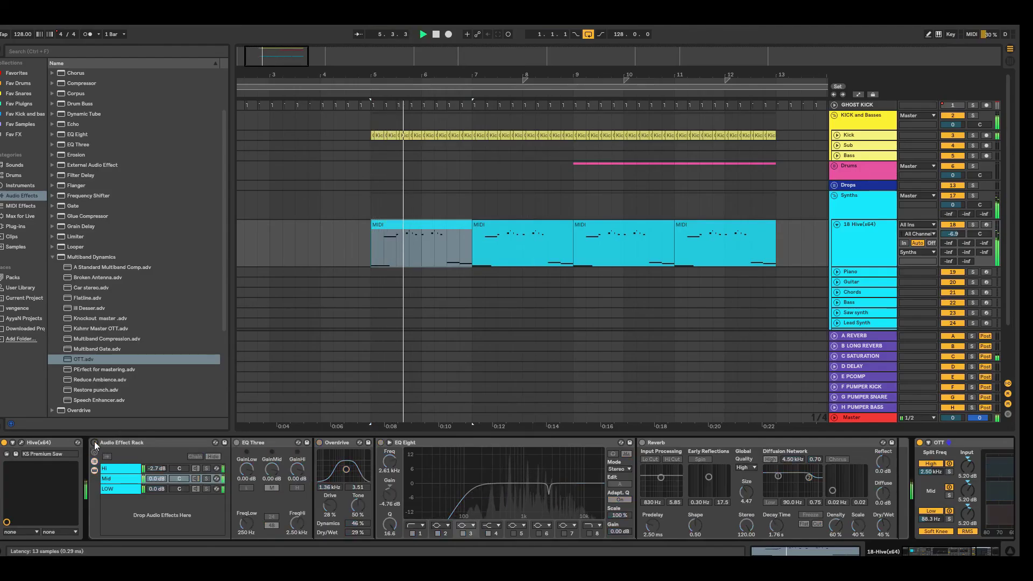
pyautogui.press('space')
pyautogui.press('space')
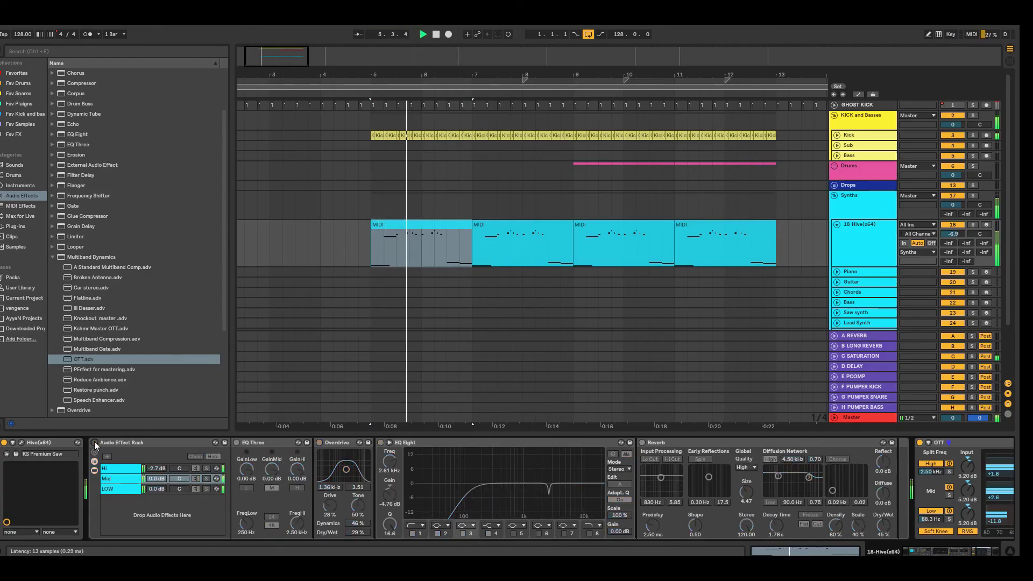
pyautogui.click(94, 443)
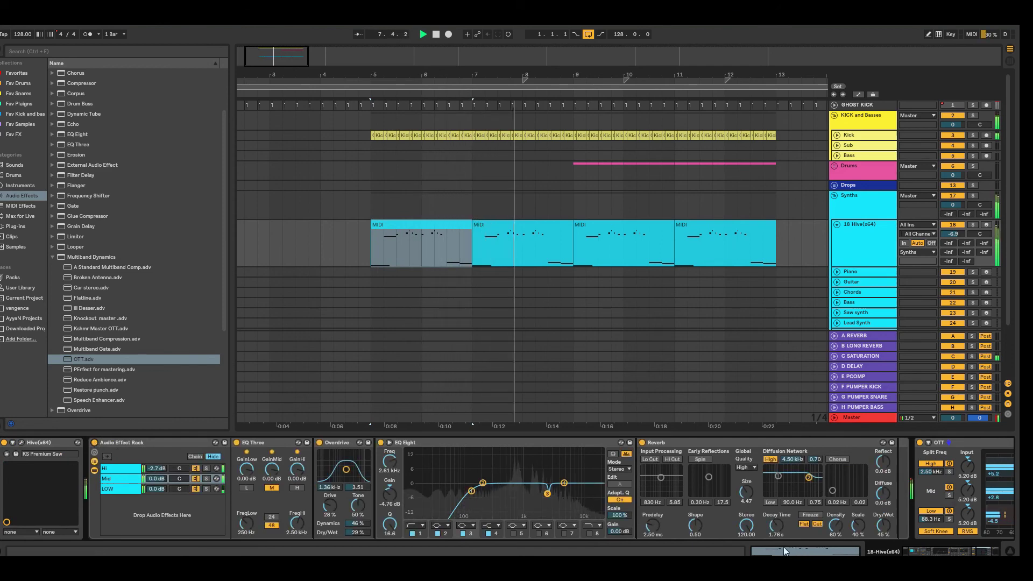
pyautogui.click(1000, 547)
pyautogui.scroll(-3, 774, 332)
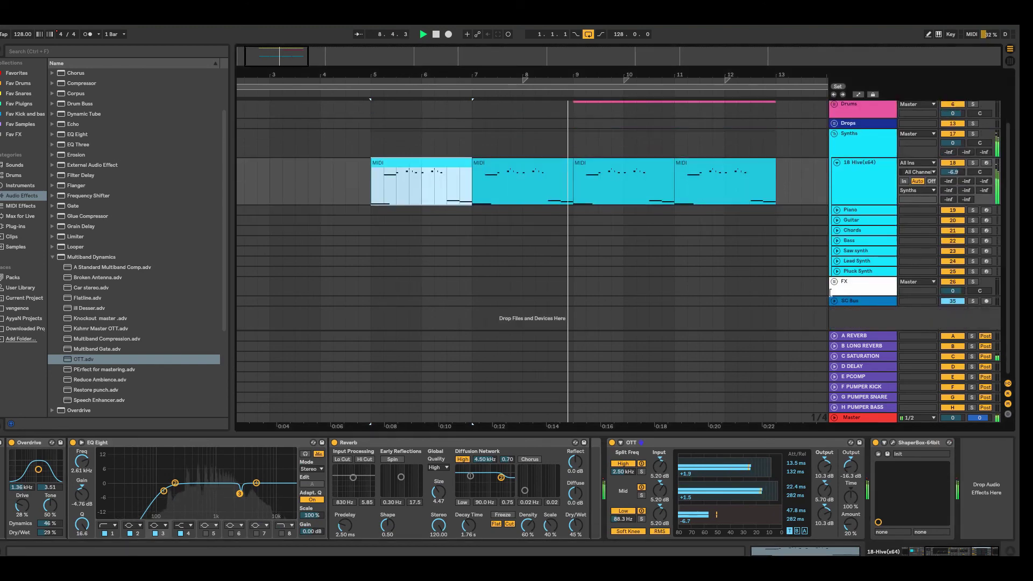
pyautogui.press('-')
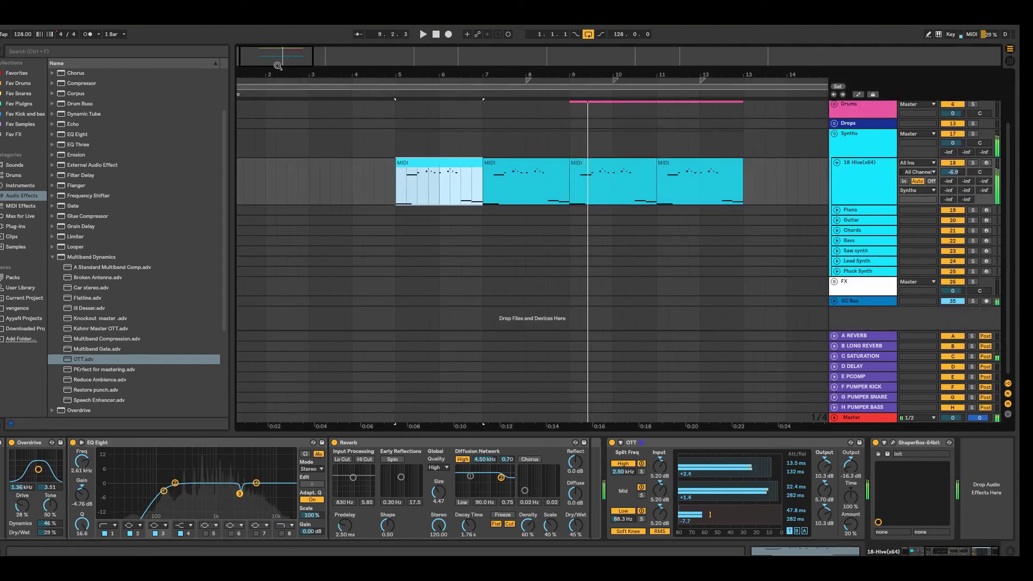
# Step: Insert the Kshmr Master OTT preset of Multiband Dynamics between Utility and LEVELS on the Master track and start playback
pyautogui.click(56, 266)
pyautogui.press('Down')
pyautogui.press('Down')
pyautogui.press('Down')
pyautogui.press('Down')
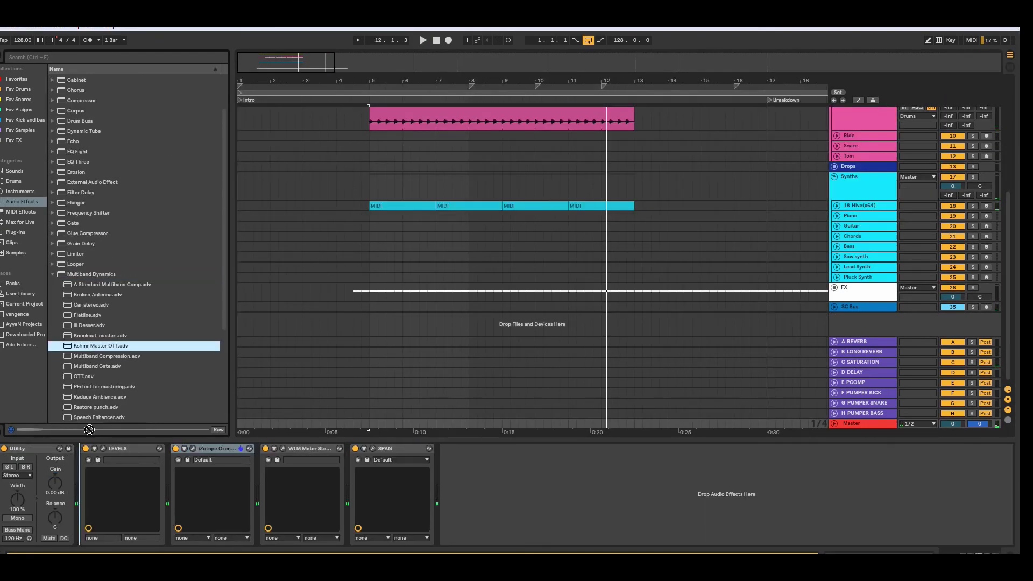
pyautogui.click(52, 273)
pyautogui.press('space')
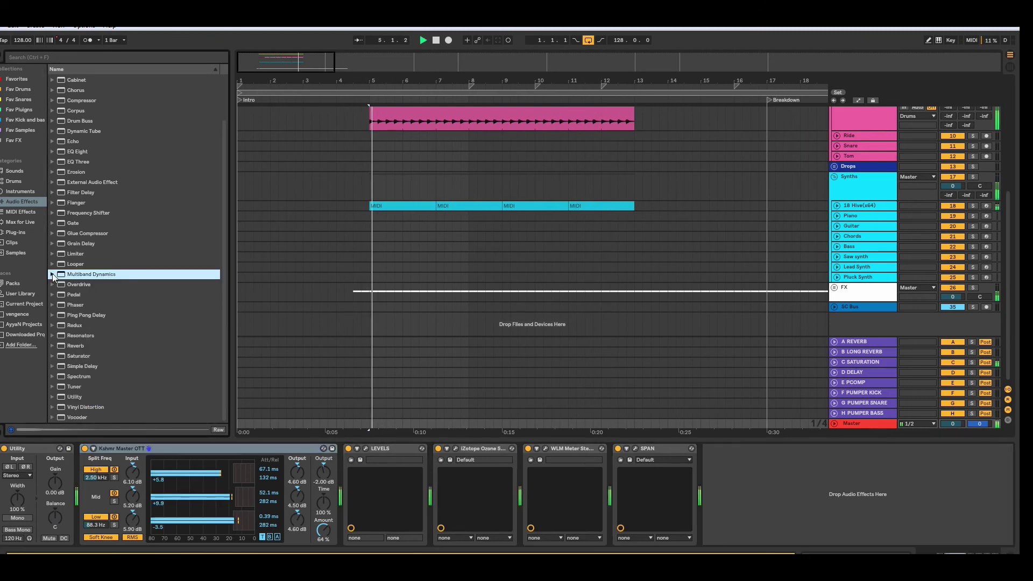
# Step: Examine the master's loudness in WLM Meter and its frequency spectrum in SPAN during playback
pyautogui.press('+')
pyautogui.press('+')
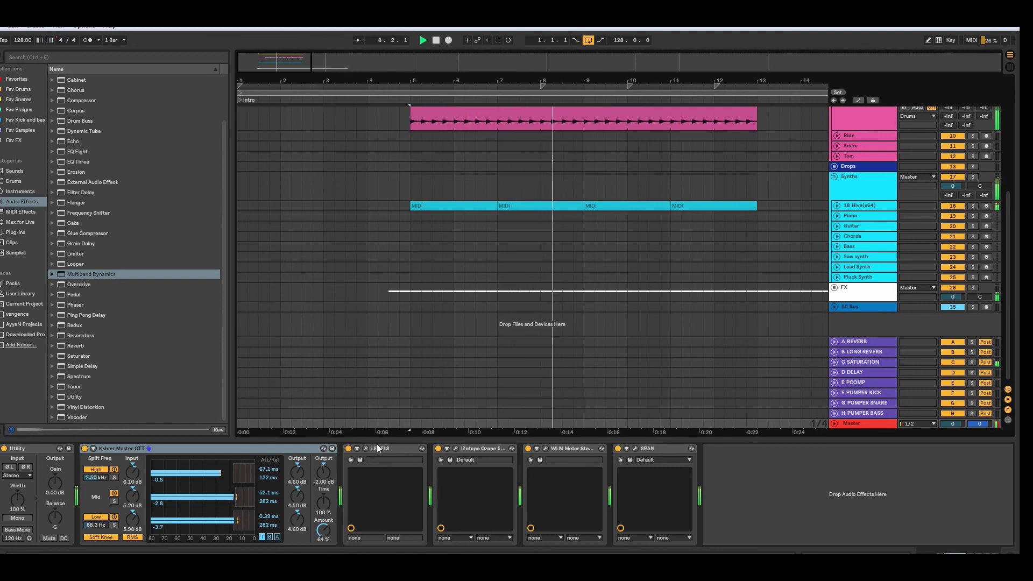
pyautogui.click(545, 448)
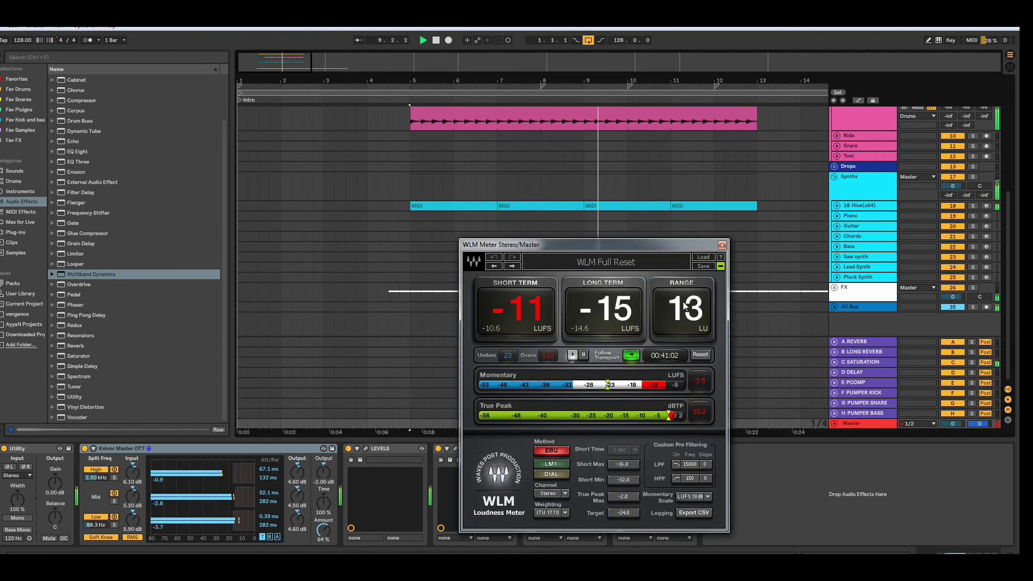
pyautogui.click(722, 245)
pyautogui.scroll(3, 731, 287)
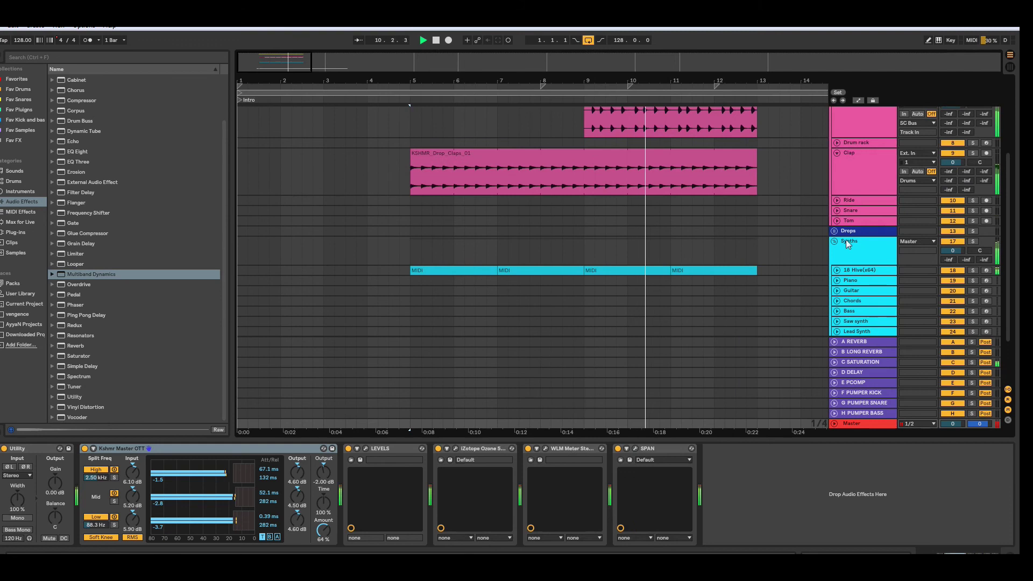
pyautogui.click(635, 448)
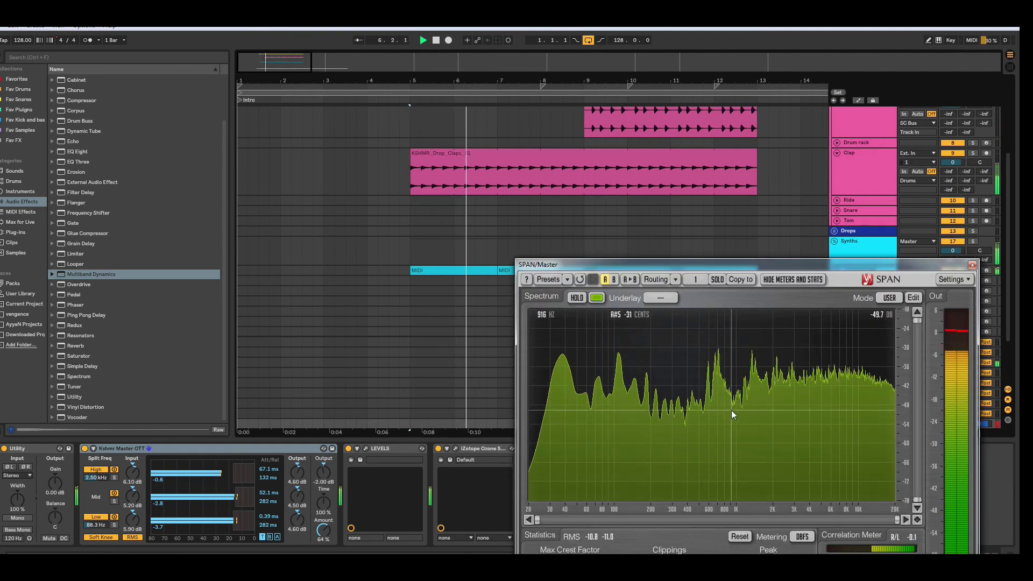
pyautogui.click(972, 264)
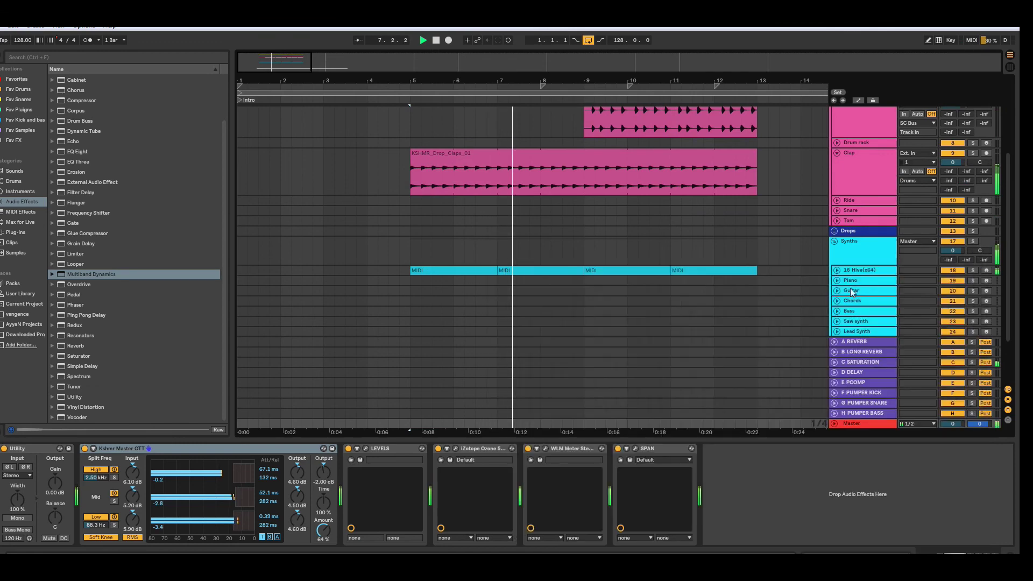
# Step: Fold the Loops and Clap tracks and collapse the Synths, Drums, and KICK and Basses groups in the arrangement
pyautogui.click(834, 240)
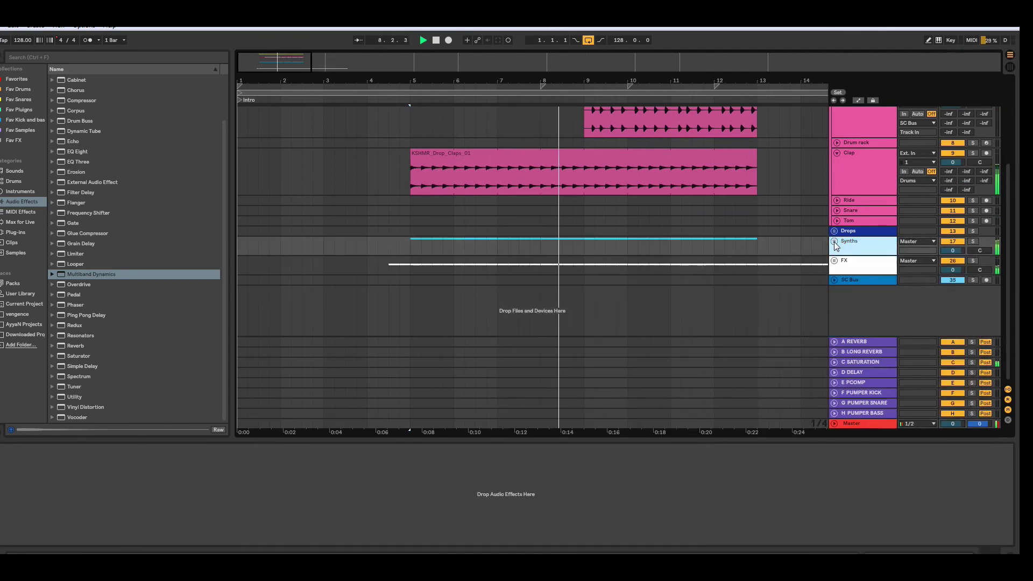
pyautogui.scroll(3, 834, 240)
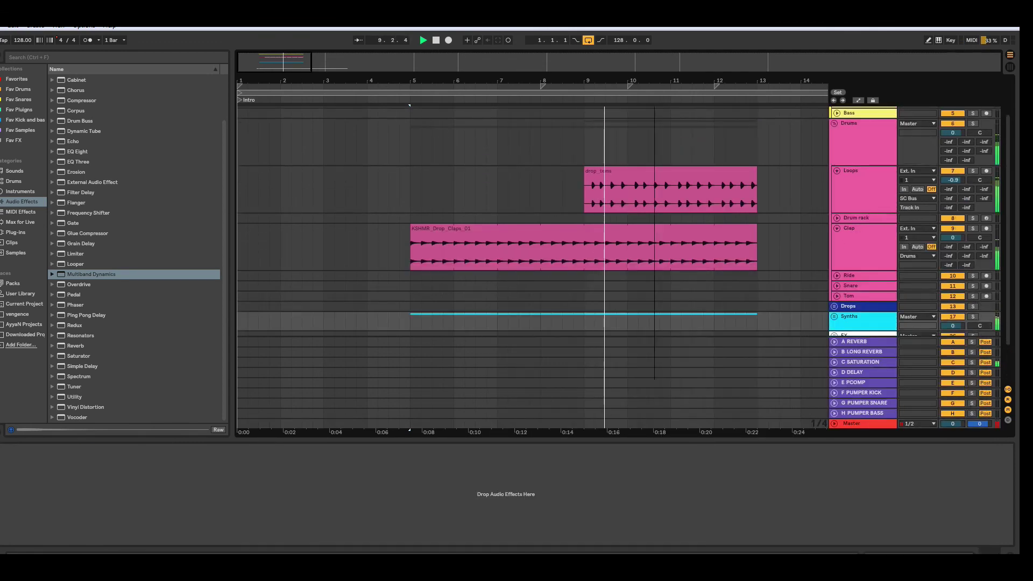
pyautogui.moveTo(272, 61); pyautogui.dragTo(268, 63)
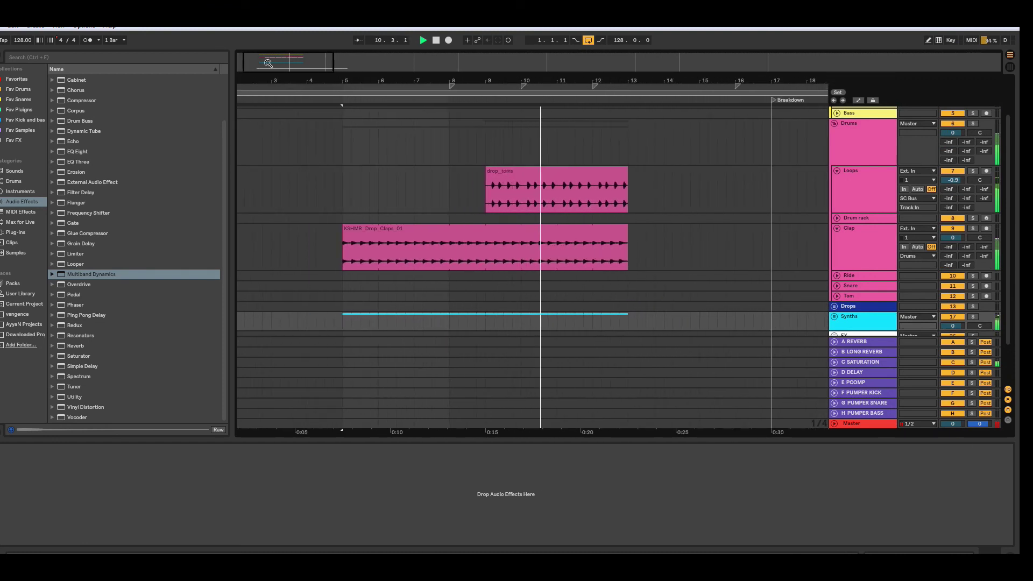
pyautogui.click(837, 170)
pyautogui.click(836, 190)
pyautogui.scroll(2, 836, 190)
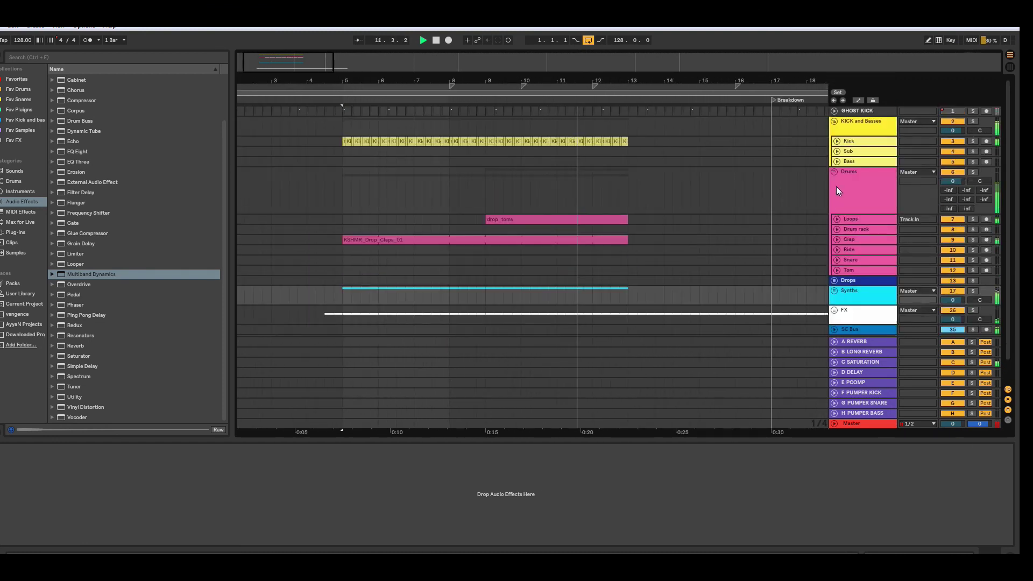
pyautogui.click(834, 171)
pyautogui.click(834, 121)
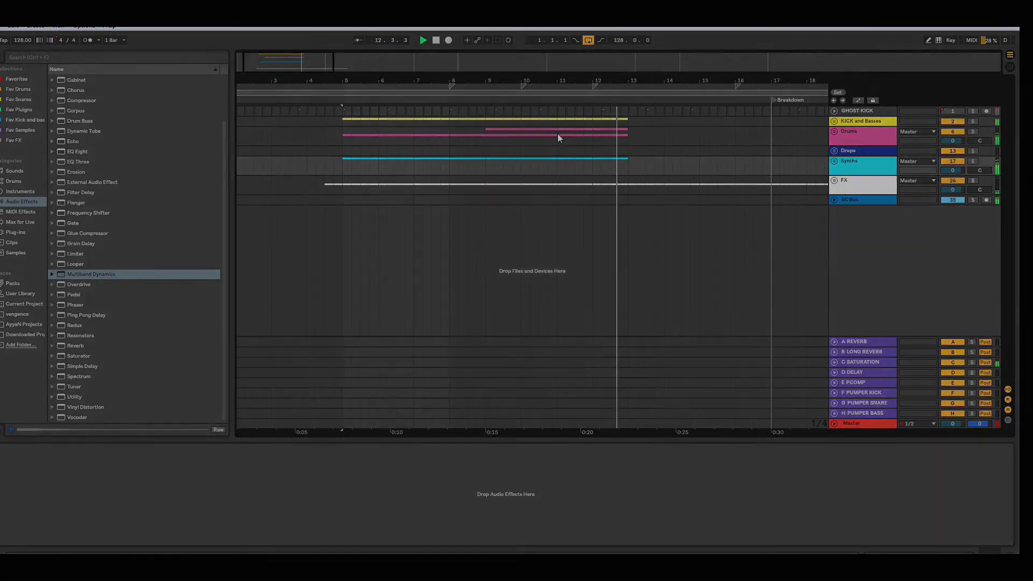